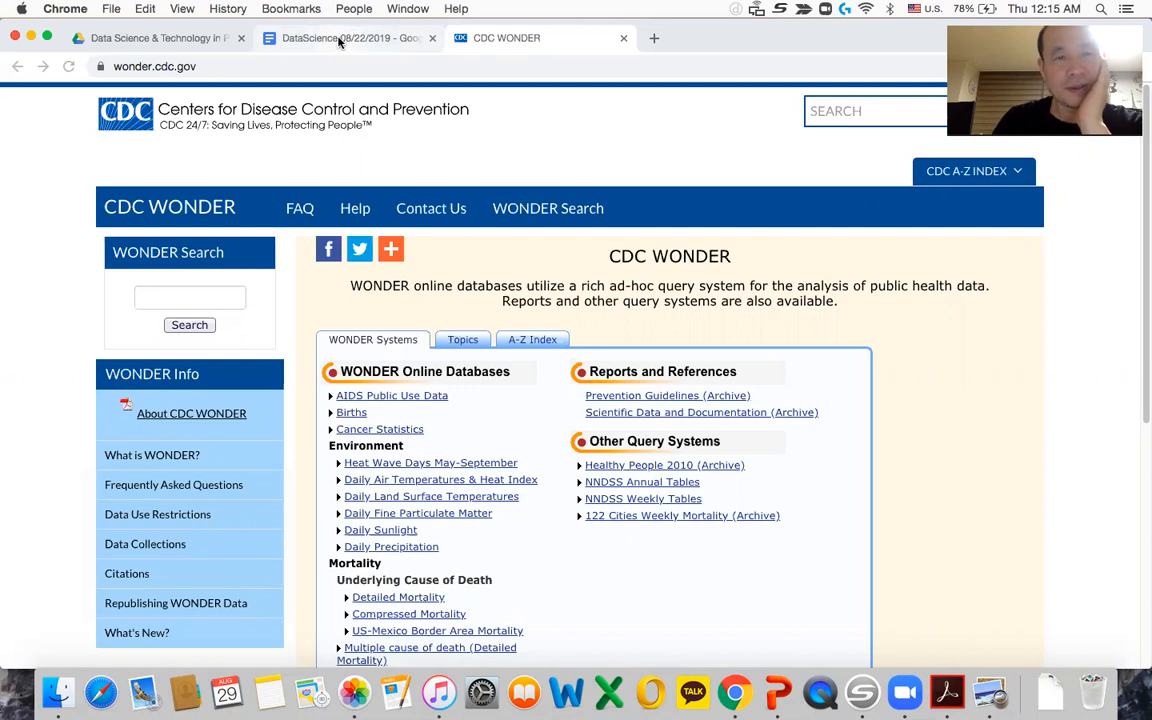
# Review the assignment in Google Docs and return to the CDC WONDER home page.
pyautogui.click(340, 40)
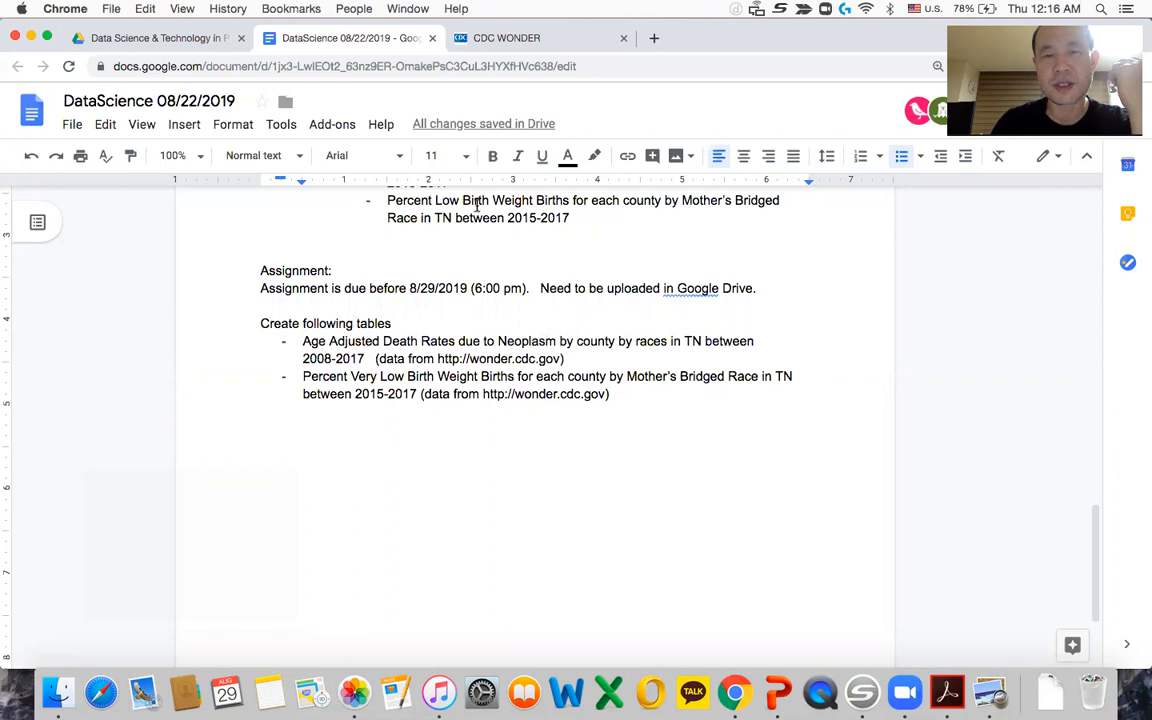
pyautogui.click(505, 42)
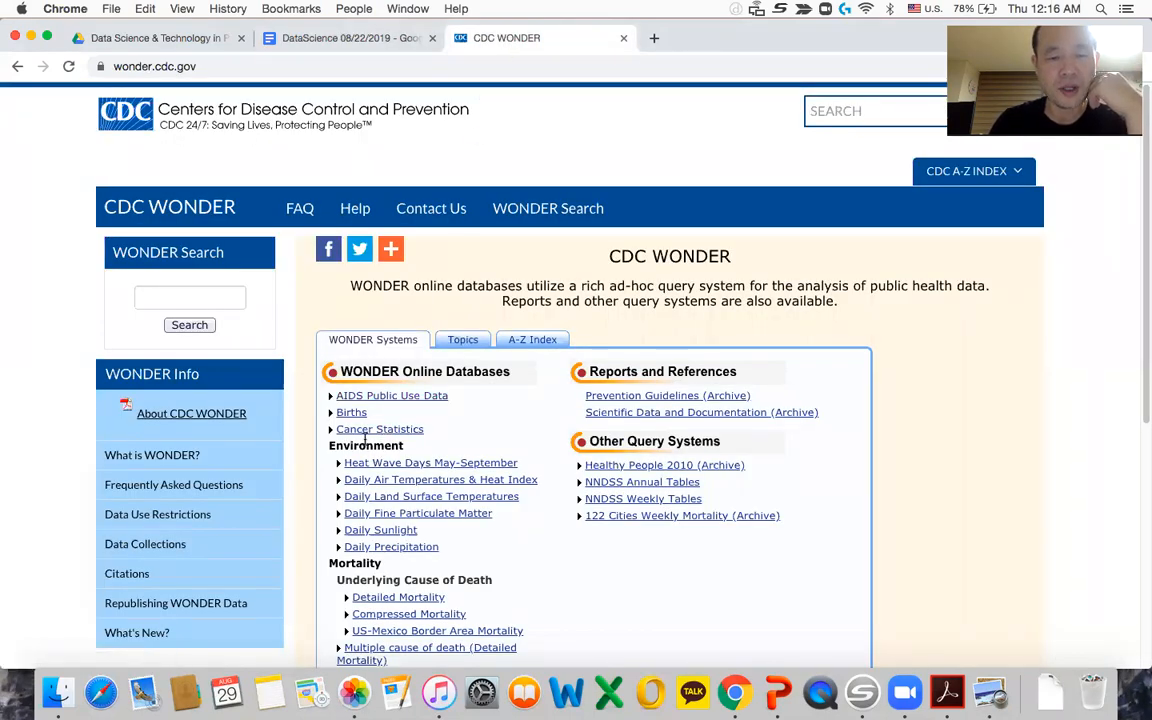
pyautogui.scroll(-1, 376, 452)
# Enter the Detailed Mortality database and accept its data use terms.
pyautogui.click(388, 592)
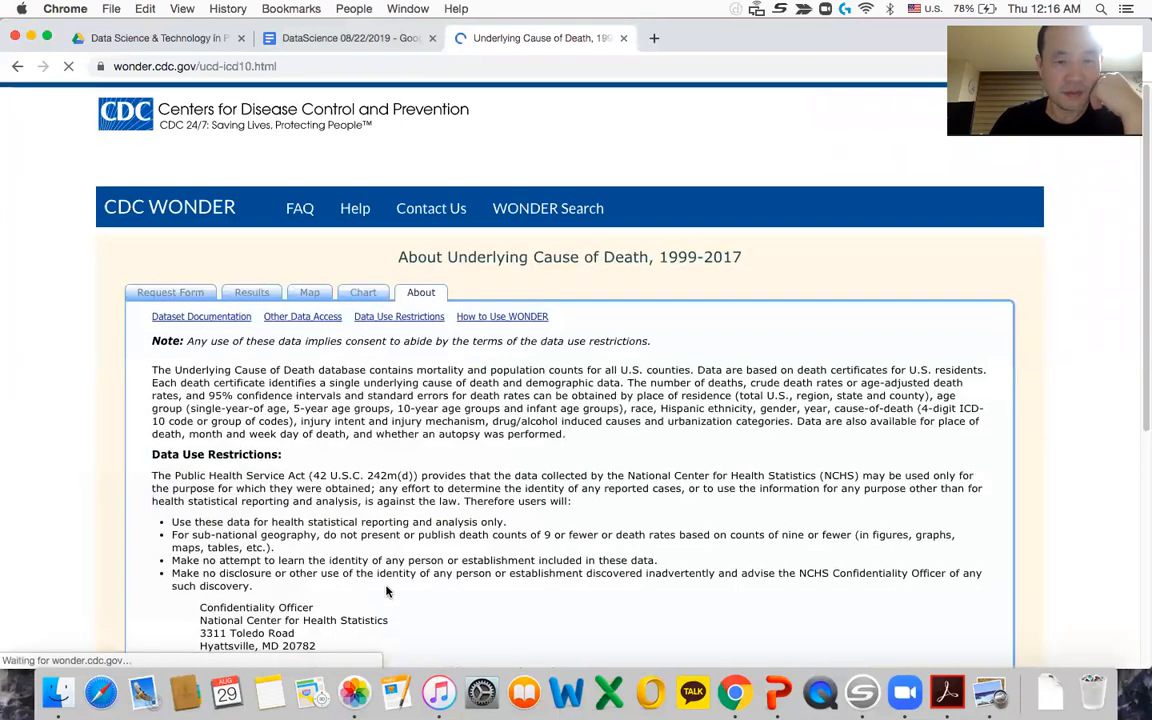
pyautogui.scroll(-1, 346, 445)
pyautogui.scroll(-5, 346, 445)
pyautogui.scroll(-5, 346, 445)
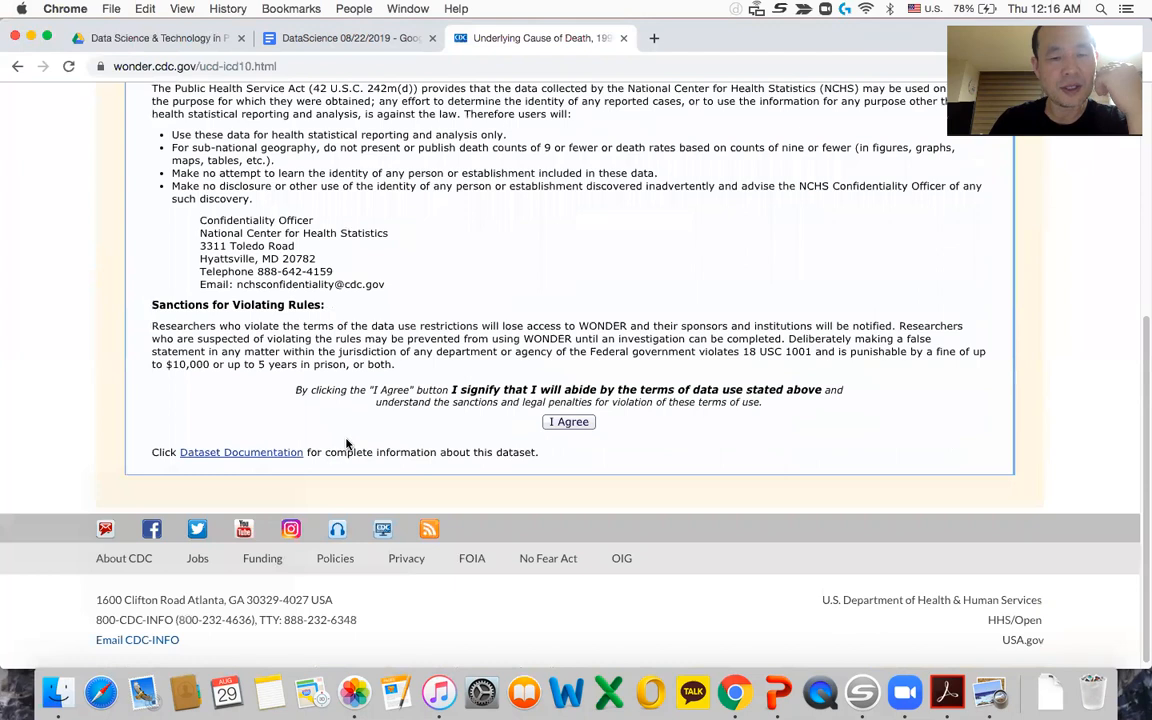
pyautogui.click(568, 421)
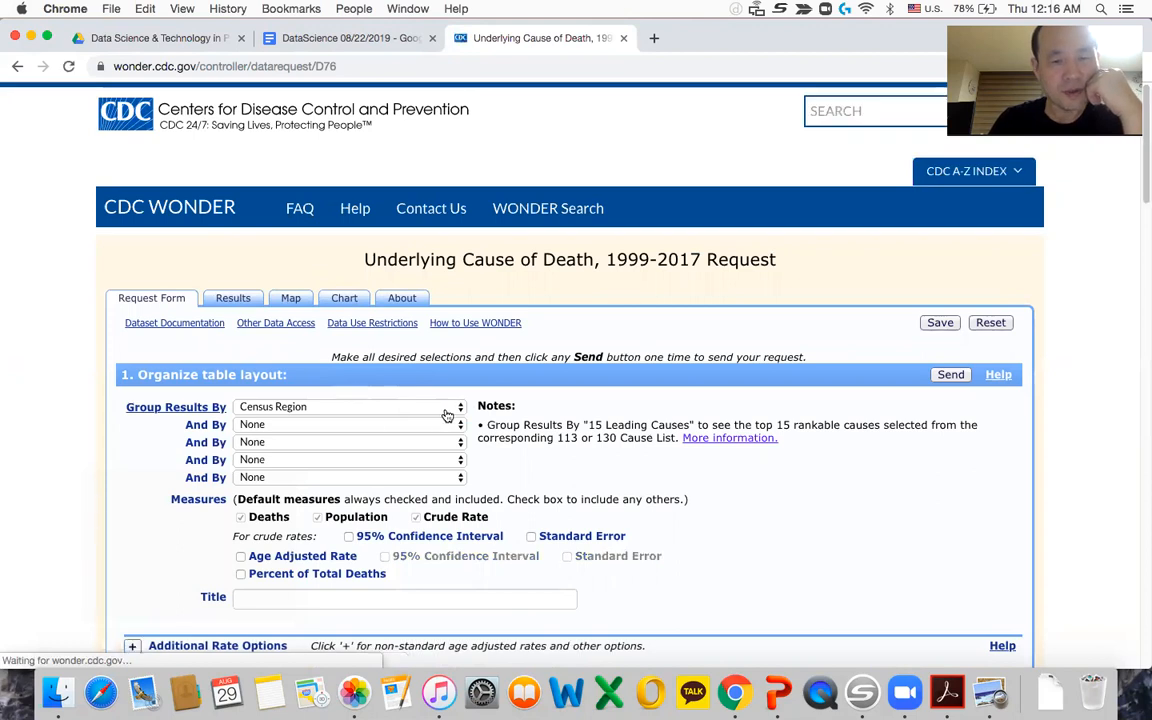
# Group results by County and by Race, adding Age Adjusted Rate to the measures.
pyautogui.click(455, 408)
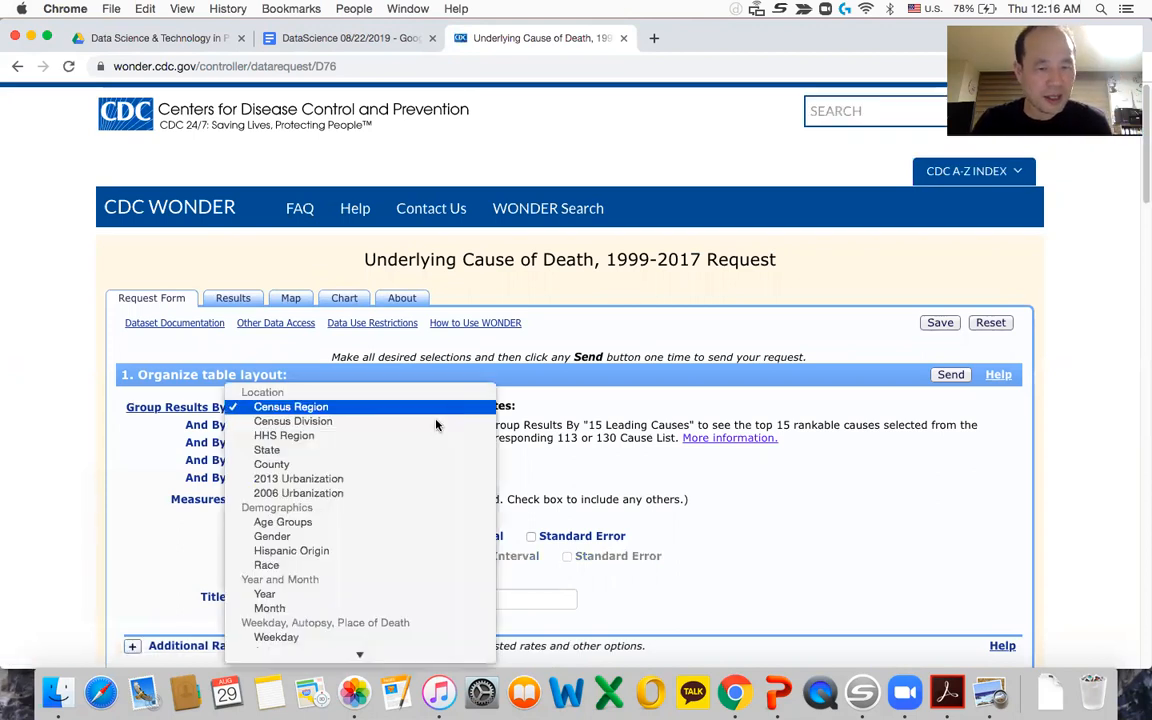
pyautogui.click(345, 465)
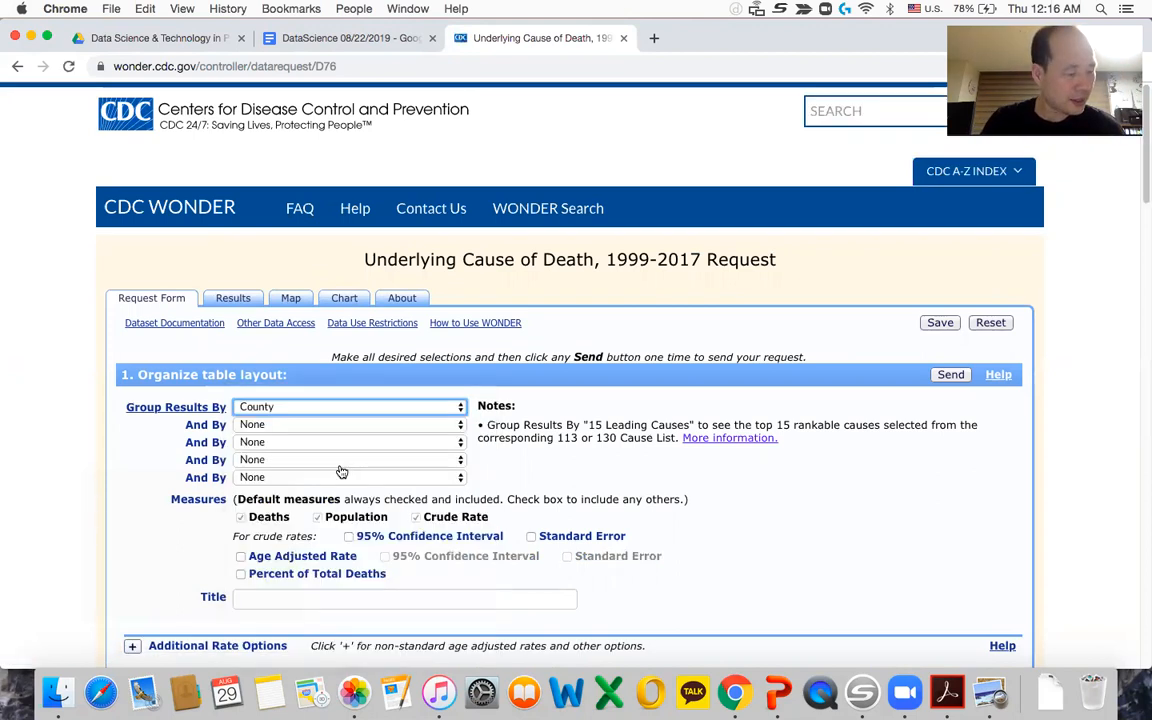
pyautogui.scroll(-1, 341, 470)
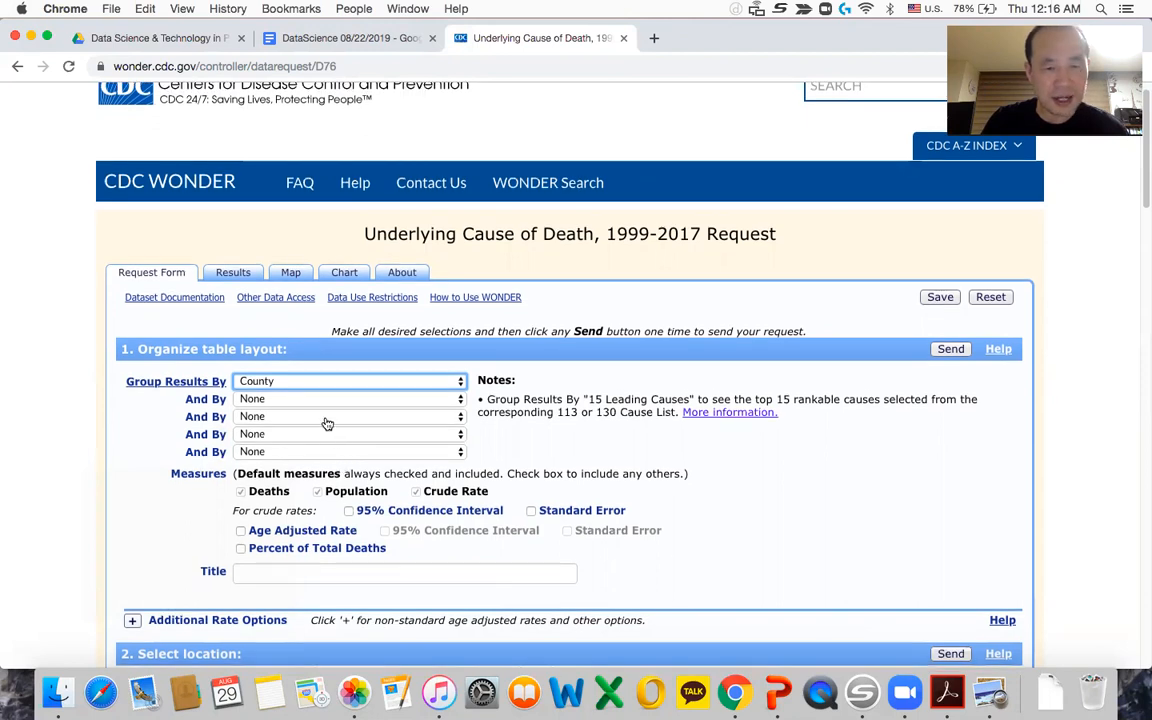
pyautogui.click(455, 402)
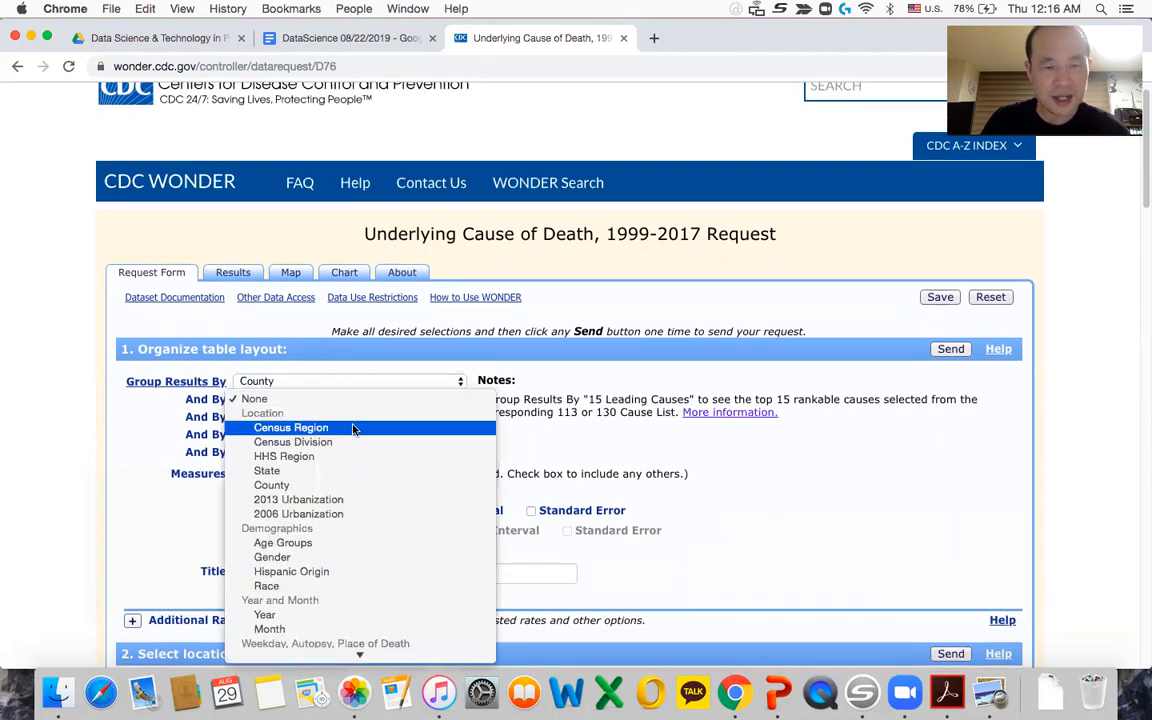
pyautogui.click(267, 585)
pyautogui.scroll(-1, 228, 503)
pyautogui.scroll(-2, 228, 503)
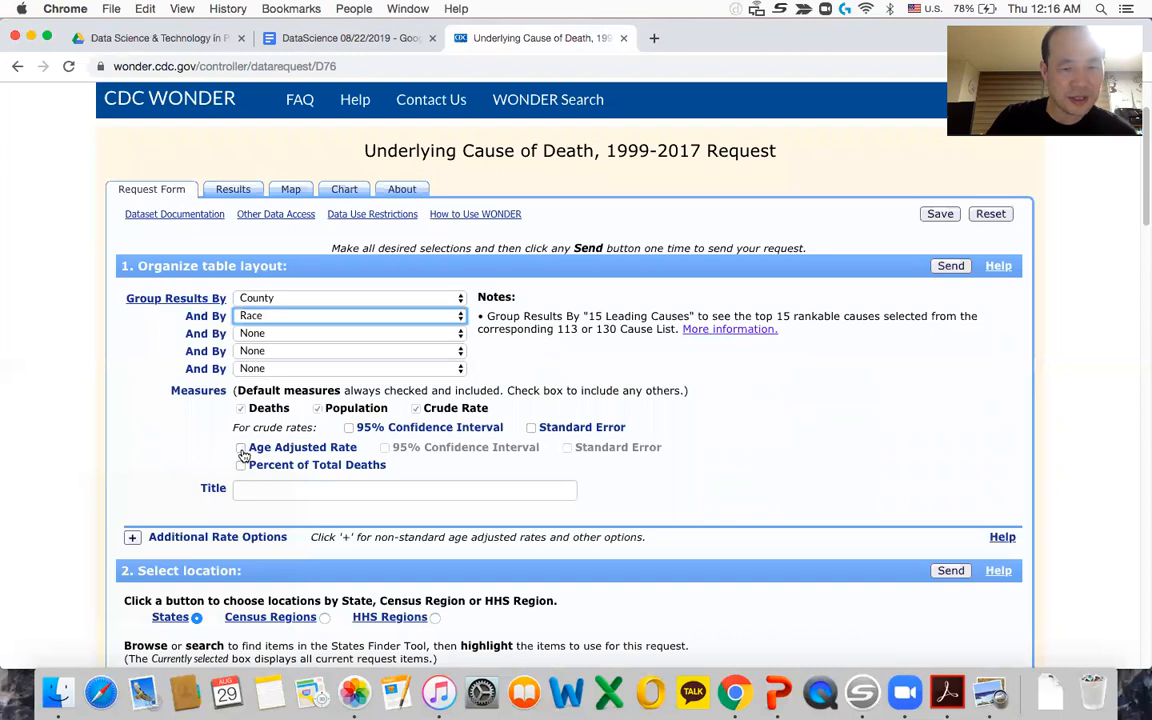
pyautogui.click(241, 448)
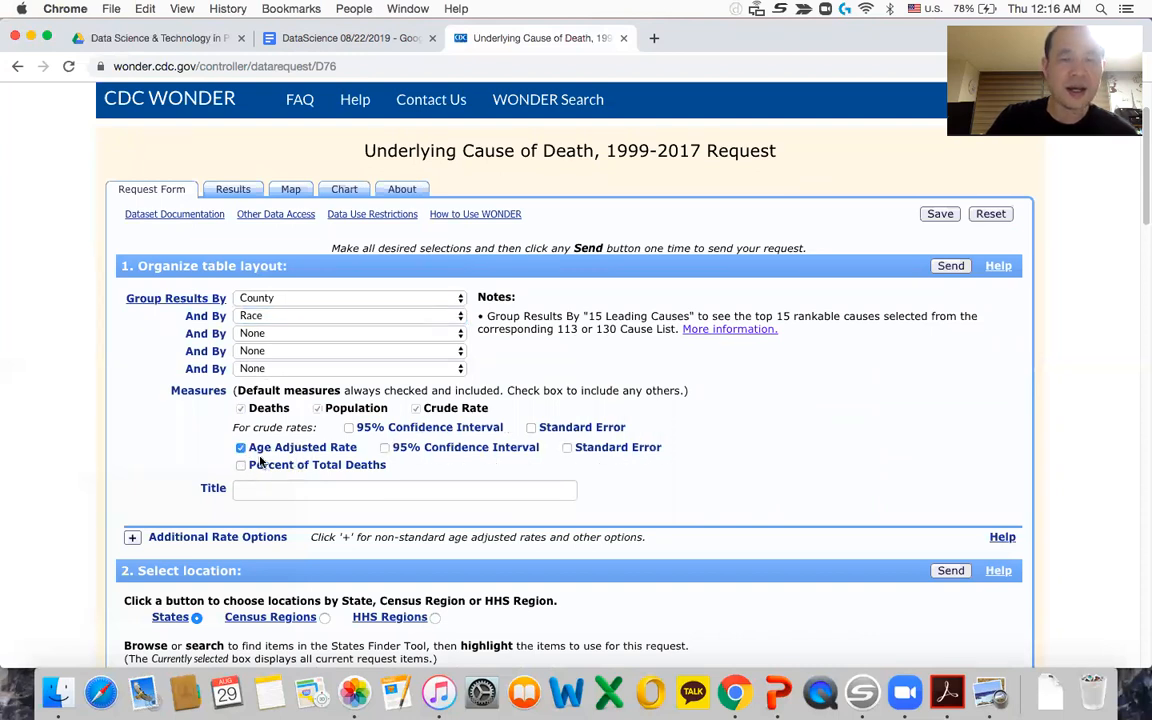
pyautogui.scroll(-1, 257, 467)
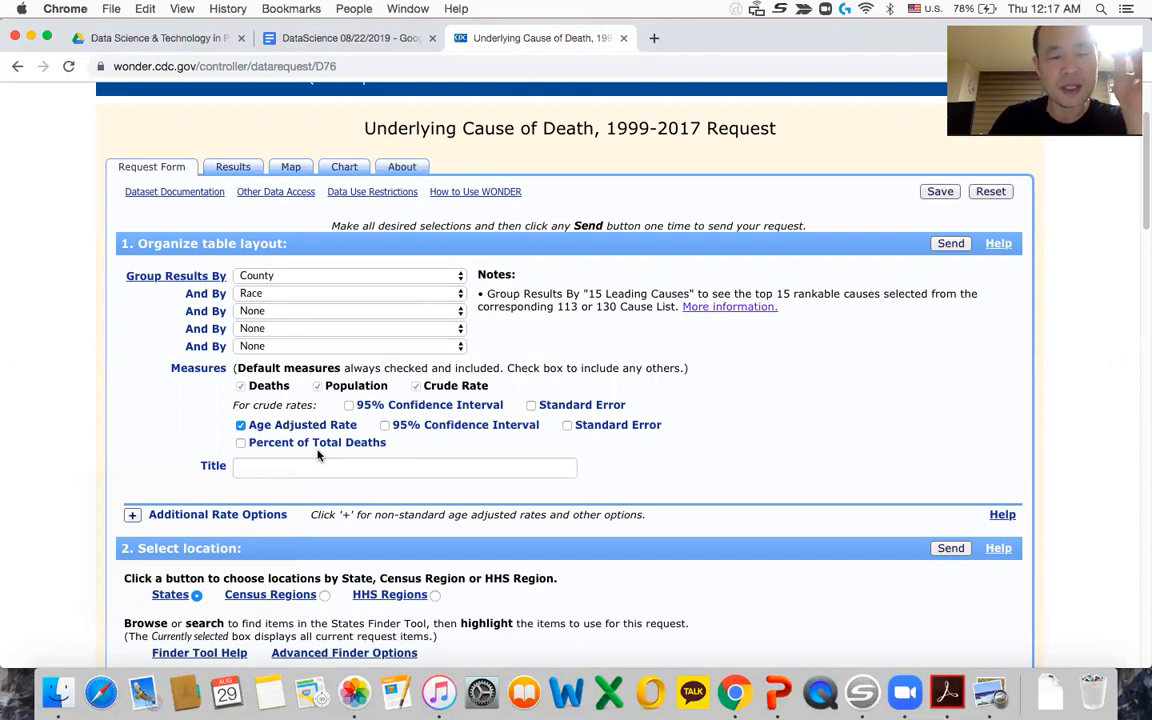
pyautogui.scroll(-3, 319, 455)
pyautogui.scroll(-3, 319, 455)
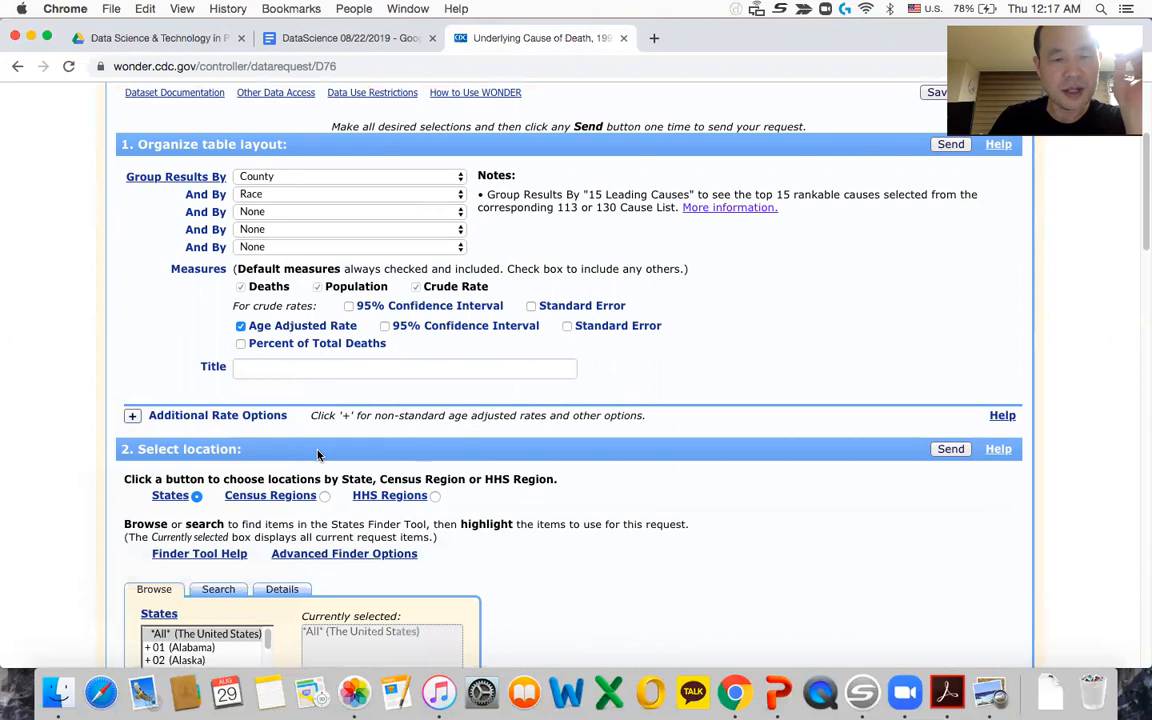
pyautogui.scroll(-3, 319, 455)
pyautogui.scroll(-2, 319, 455)
pyautogui.scroll(-1, 316, 452)
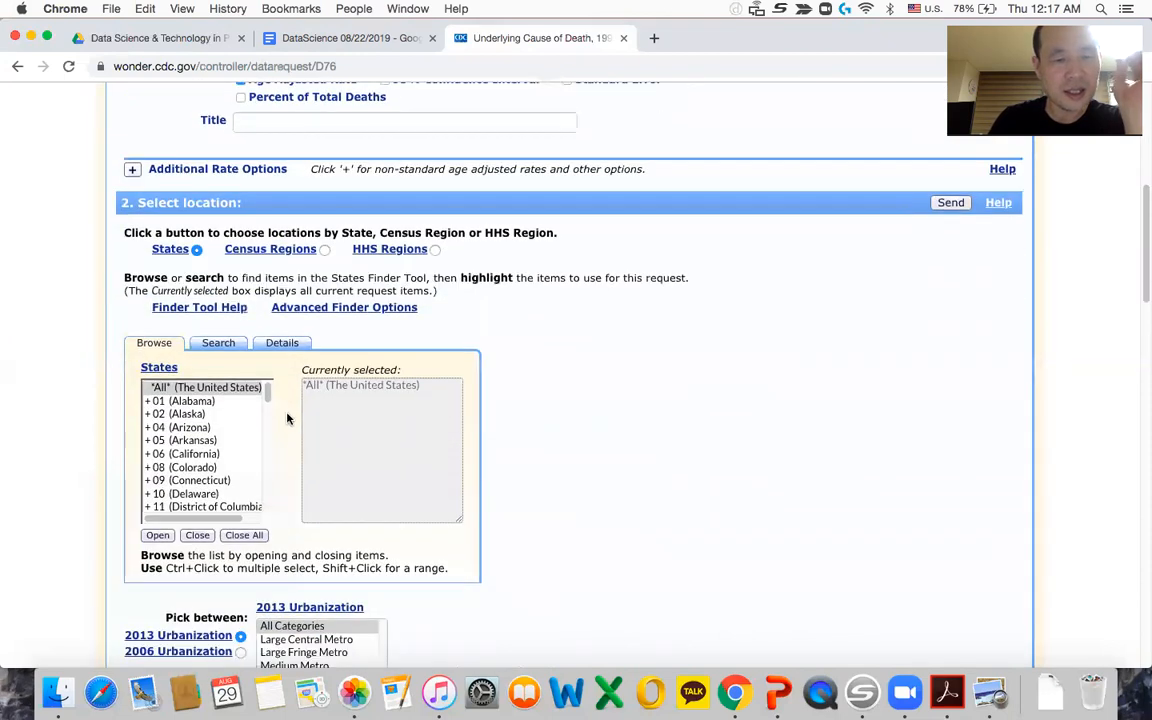
pyautogui.moveTo(268, 392); pyautogui.dragTo(268, 483)
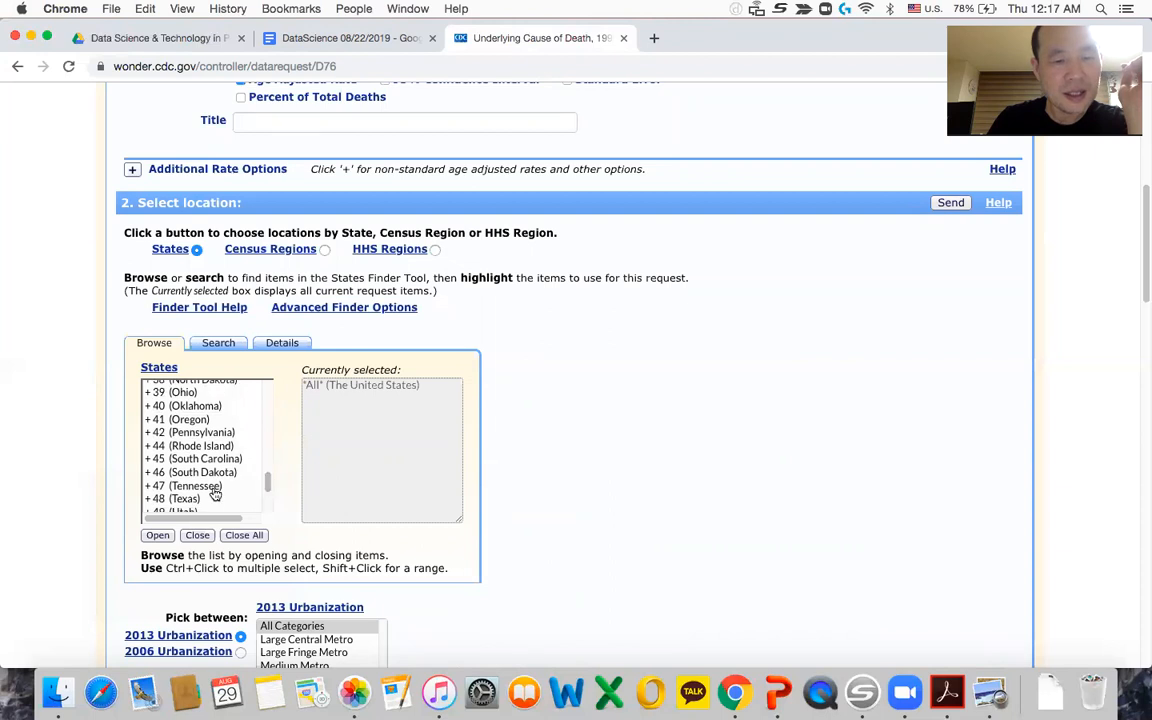
# Limit location to 47 (Tennessee) and years to 2008 through 2017.
pyautogui.click(214, 488)
pyautogui.scroll(-4, 700, 430)
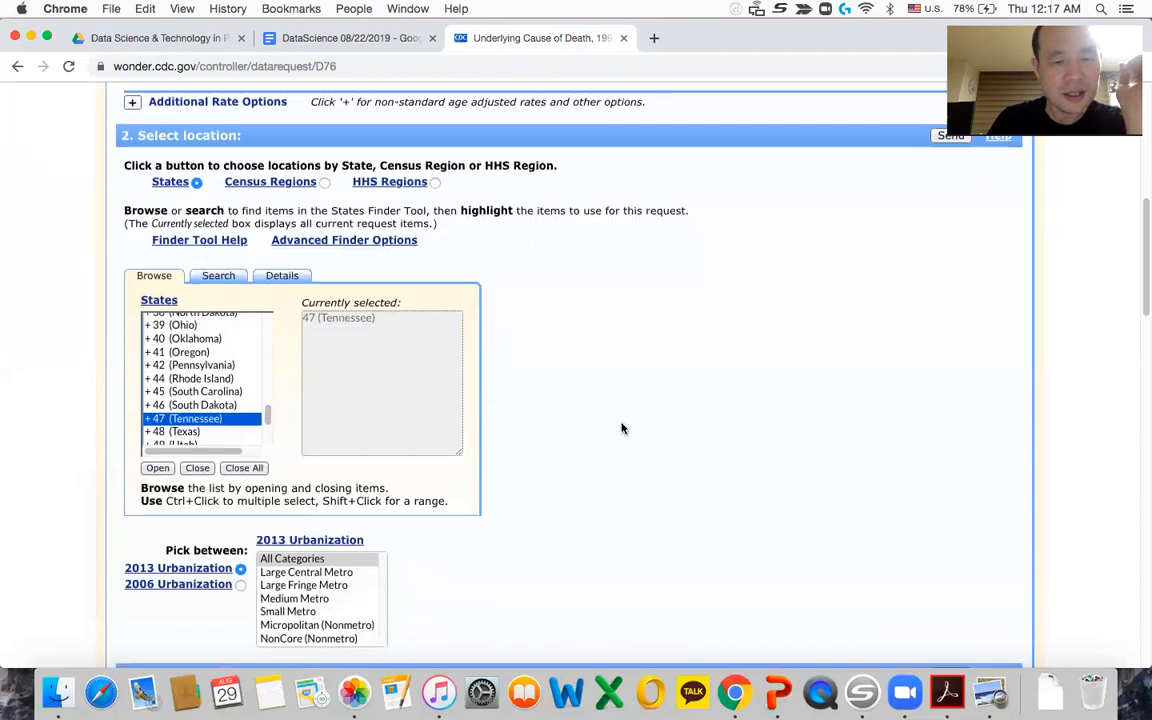
pyautogui.scroll(-4, 620, 430)
pyautogui.scroll(-4, 612, 424)
pyautogui.scroll(-1, 612, 424)
pyautogui.scroll(-3, 471, 382)
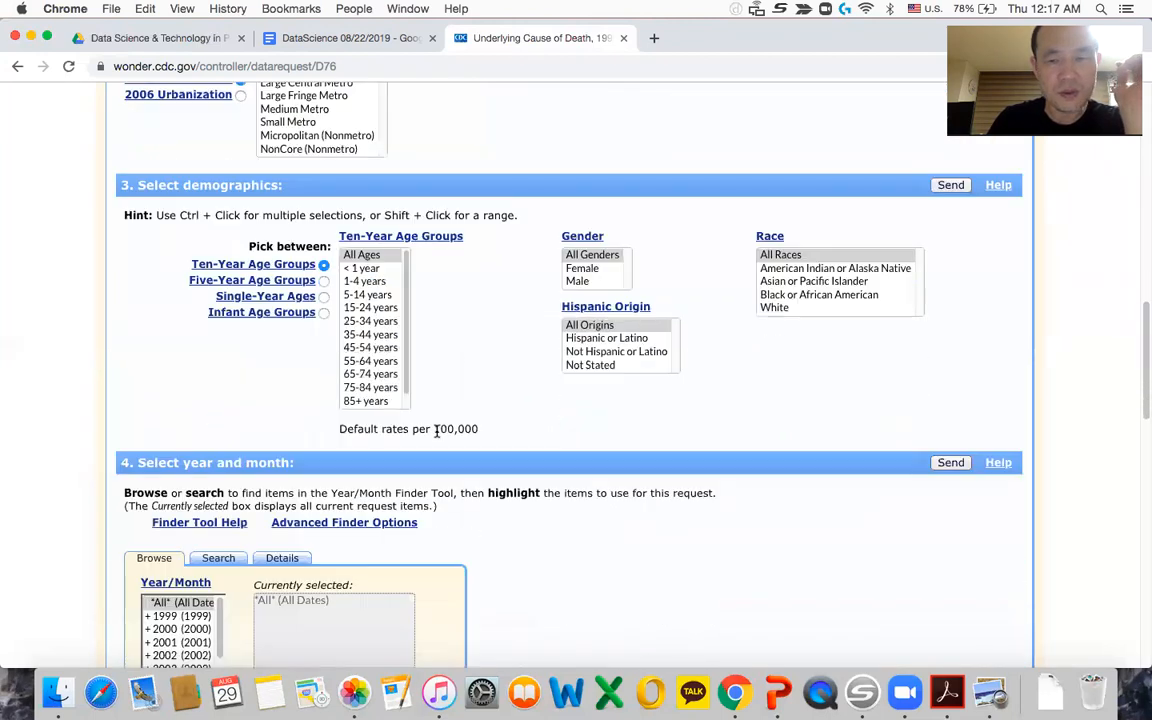
pyautogui.scroll(-3, 392, 386)
pyautogui.scroll(-2, 392, 386)
pyautogui.scroll(-2, 436, 436)
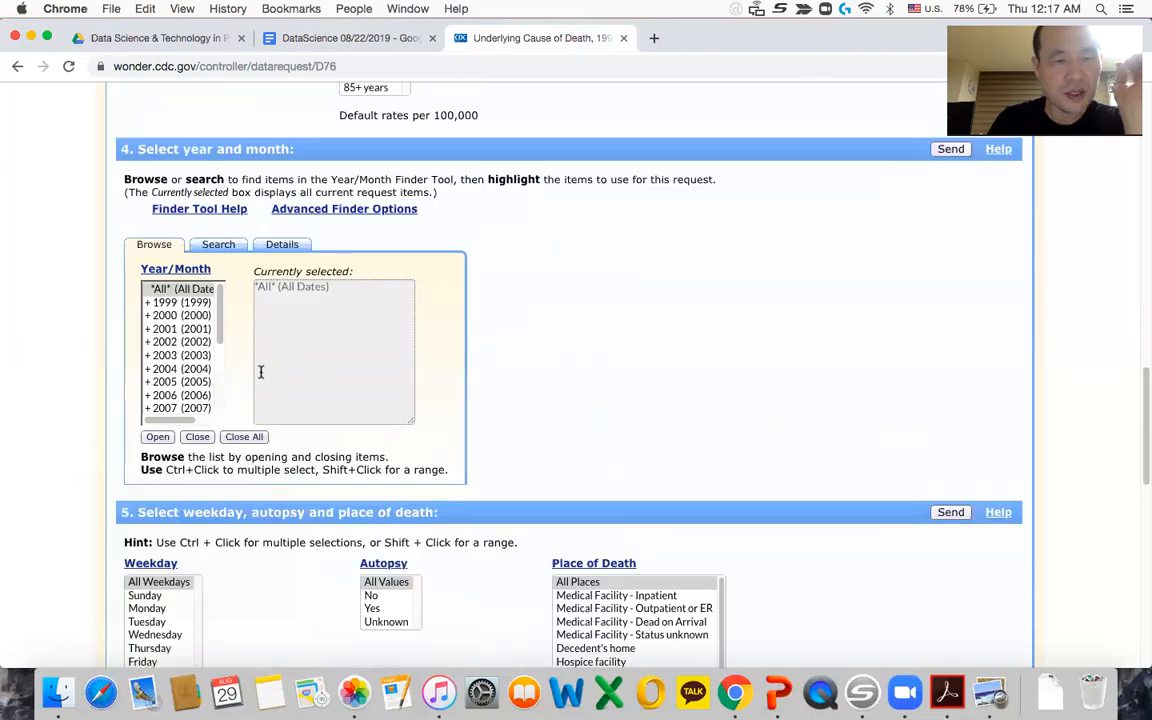
pyautogui.scroll(-5, 180, 340)
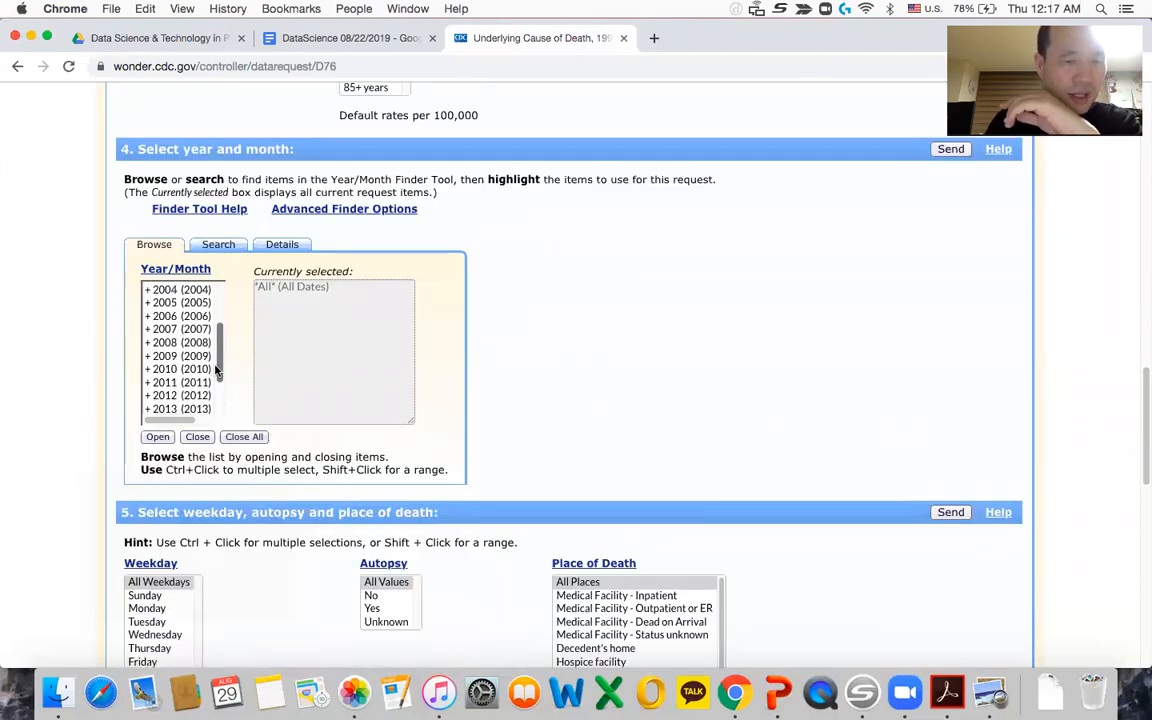
pyautogui.moveTo(178, 342); pyautogui.dragTo(180, 404)
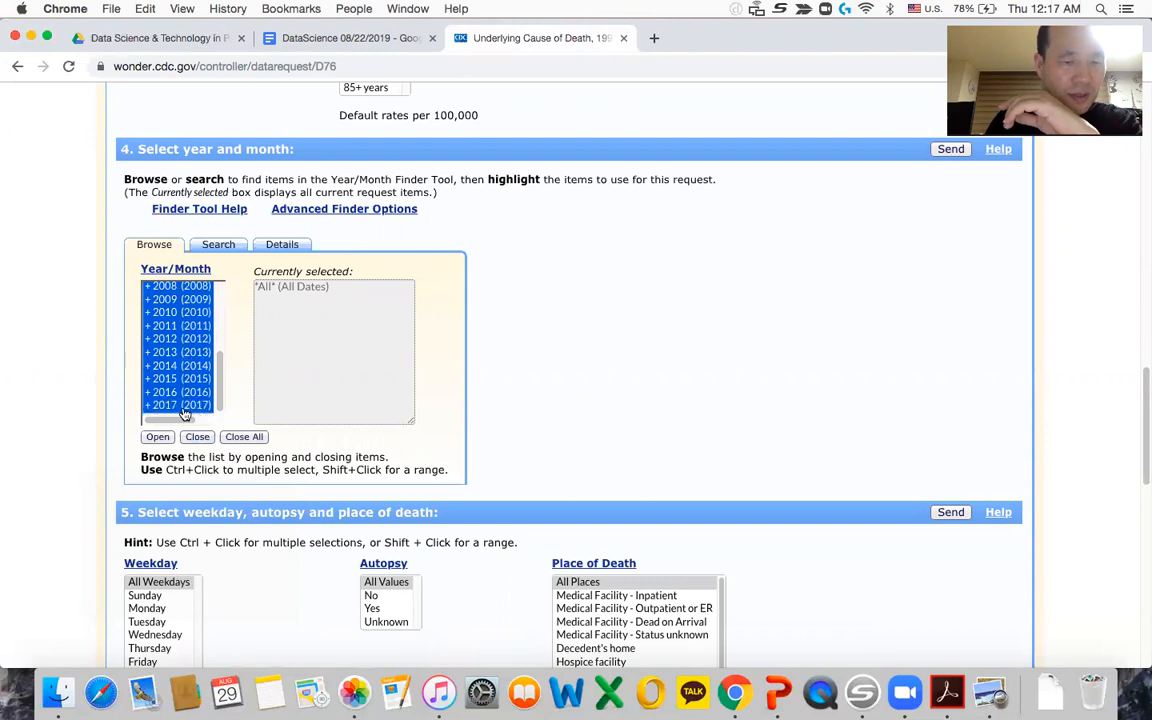
pyautogui.scroll(-5, 730, 304)
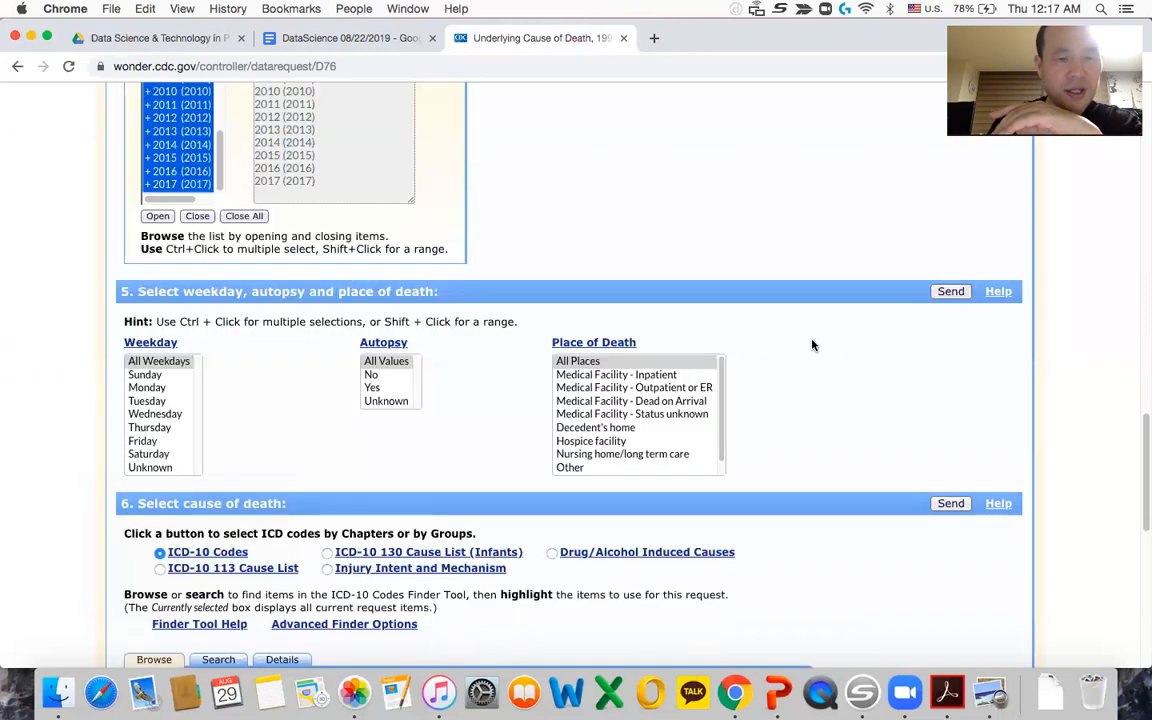
pyautogui.scroll(-5, 810, 345)
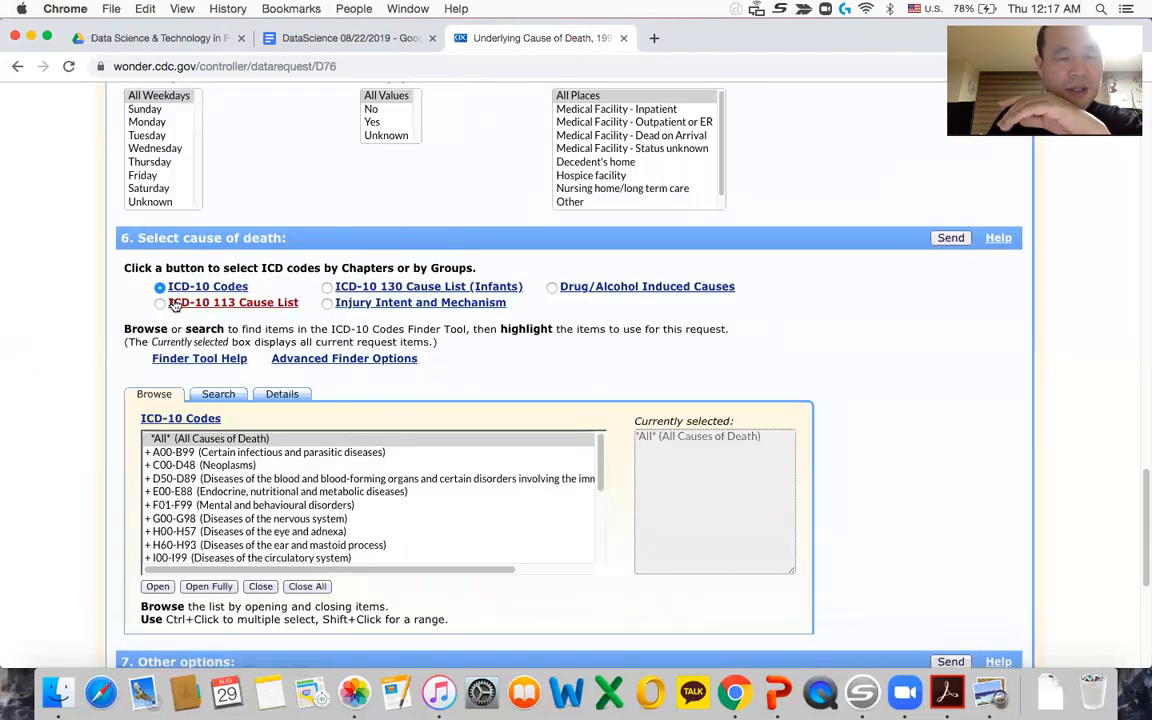
# Restrict cause of death to C00-D48 (Neoplasms), enable Export Results, and send the request.
pyautogui.click(213, 465)
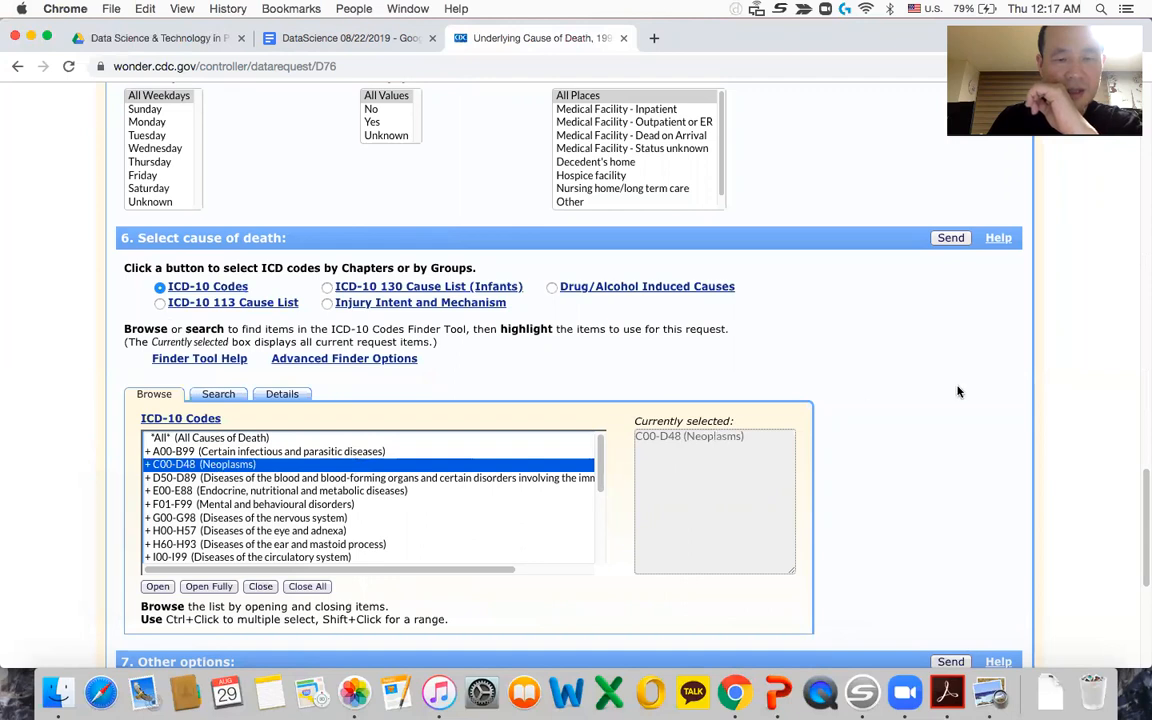
pyautogui.scroll(-5, 958, 391)
pyautogui.scroll(-5, 950, 393)
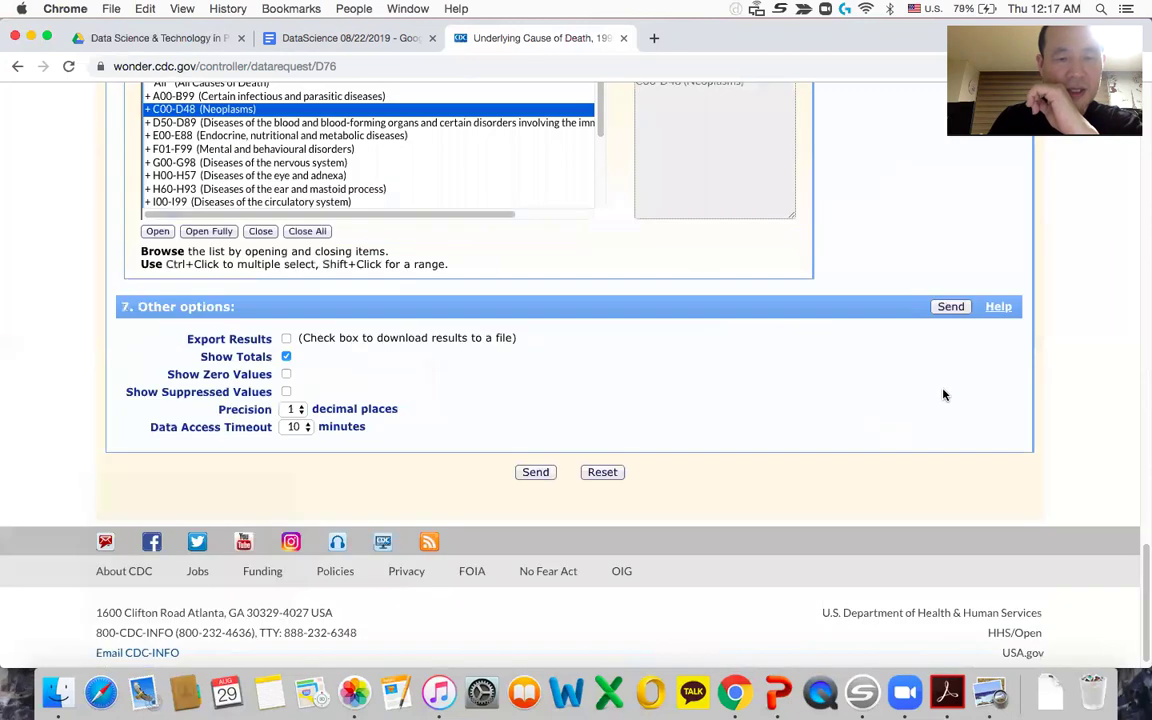
pyautogui.click(287, 339)
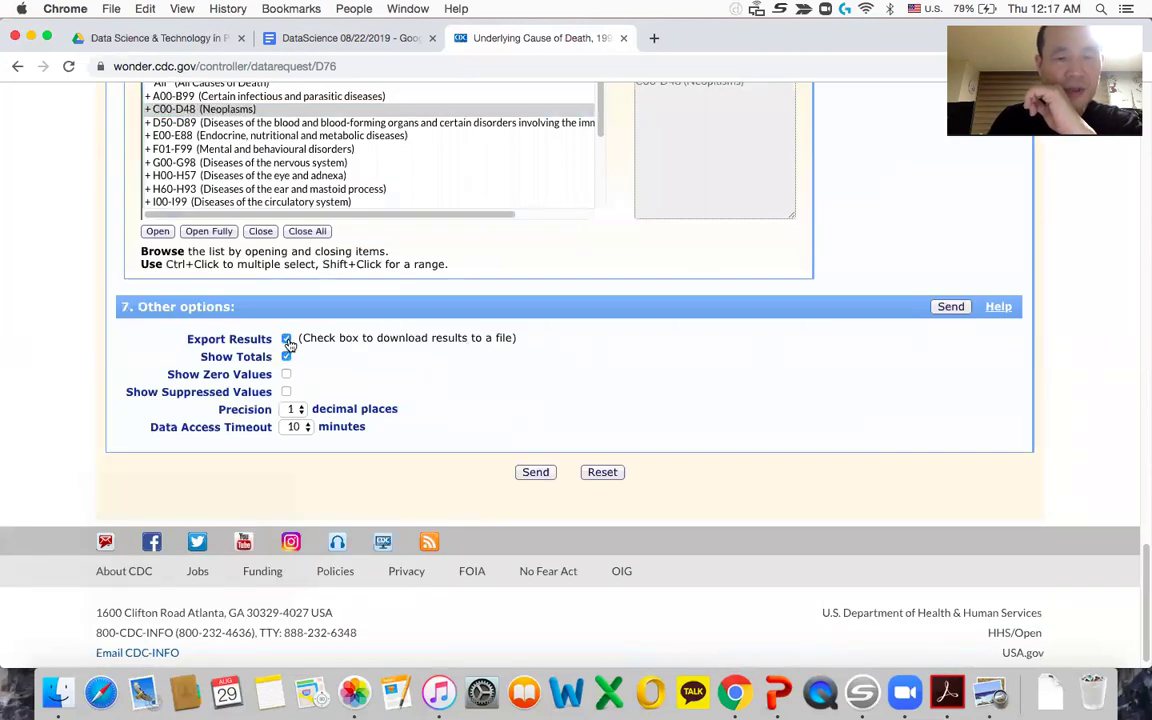
pyautogui.click(537, 472)
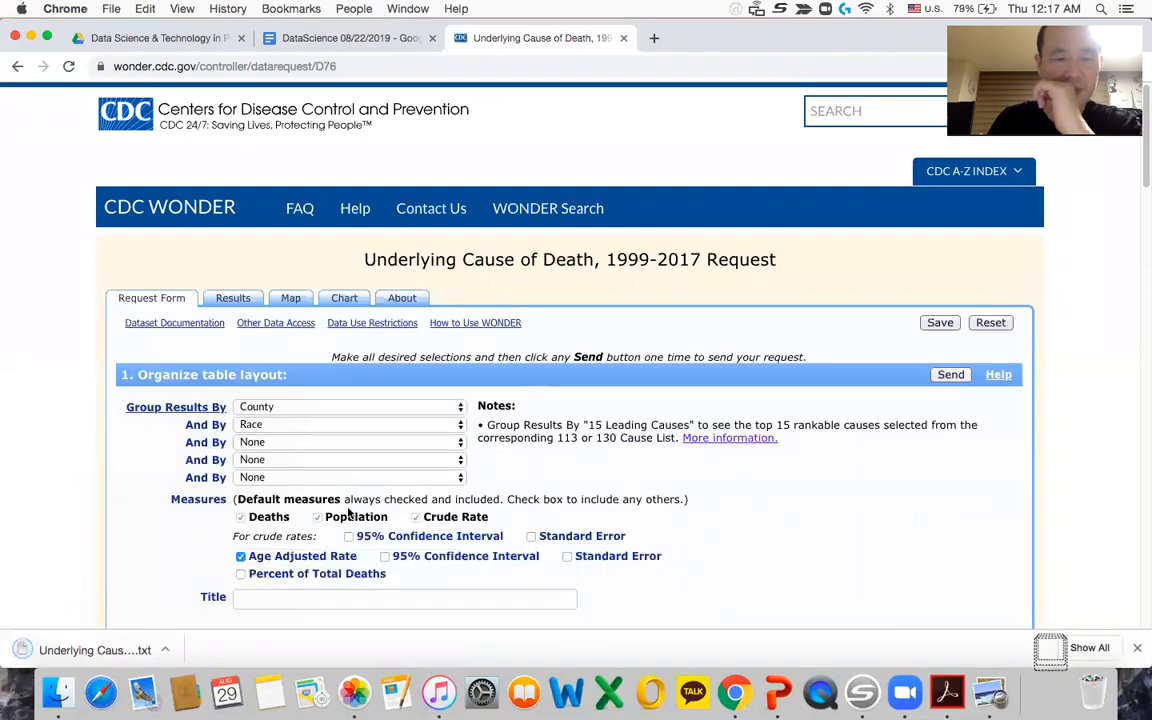
# Reveal the downloaded Underlying Cause of Death text file in Finder and copy it.
pyautogui.click(165, 650)
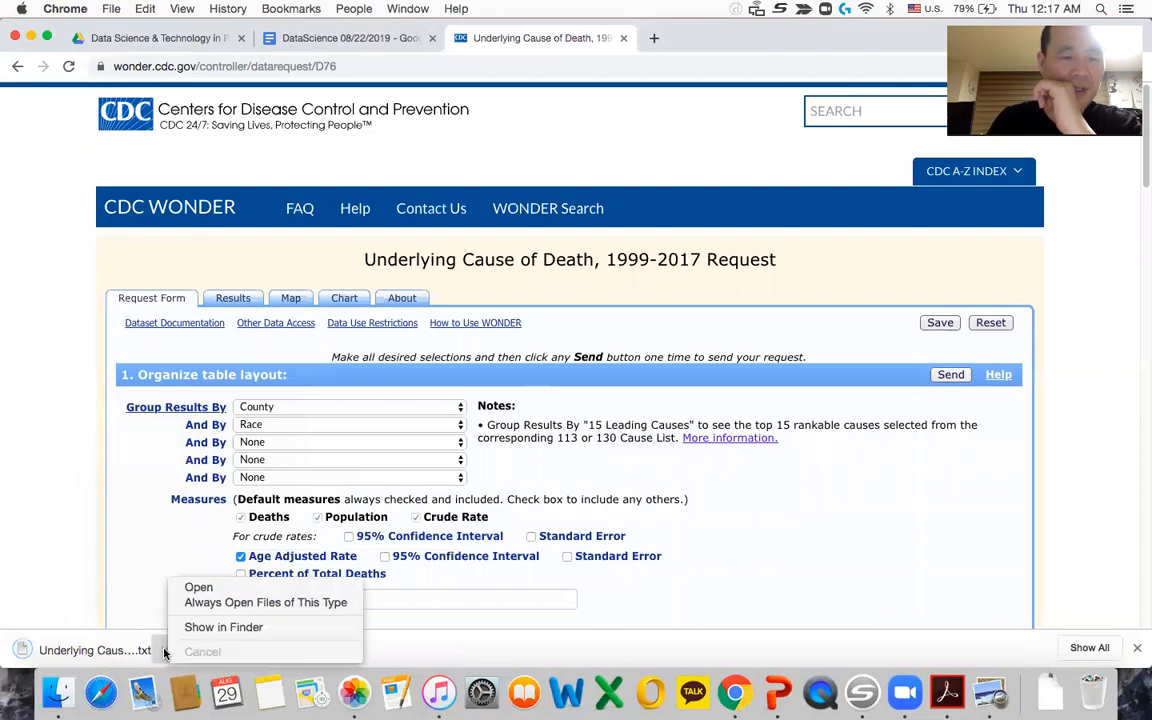
pyautogui.click(220, 628)
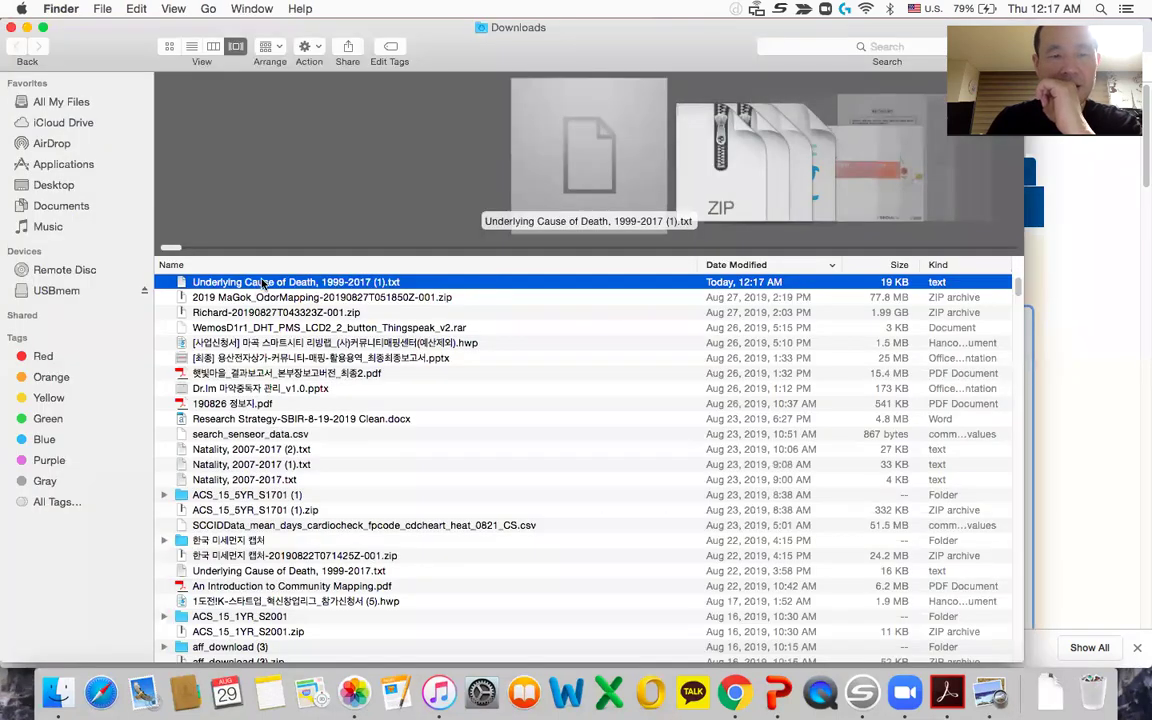
pyautogui.rightClick(250, 282)
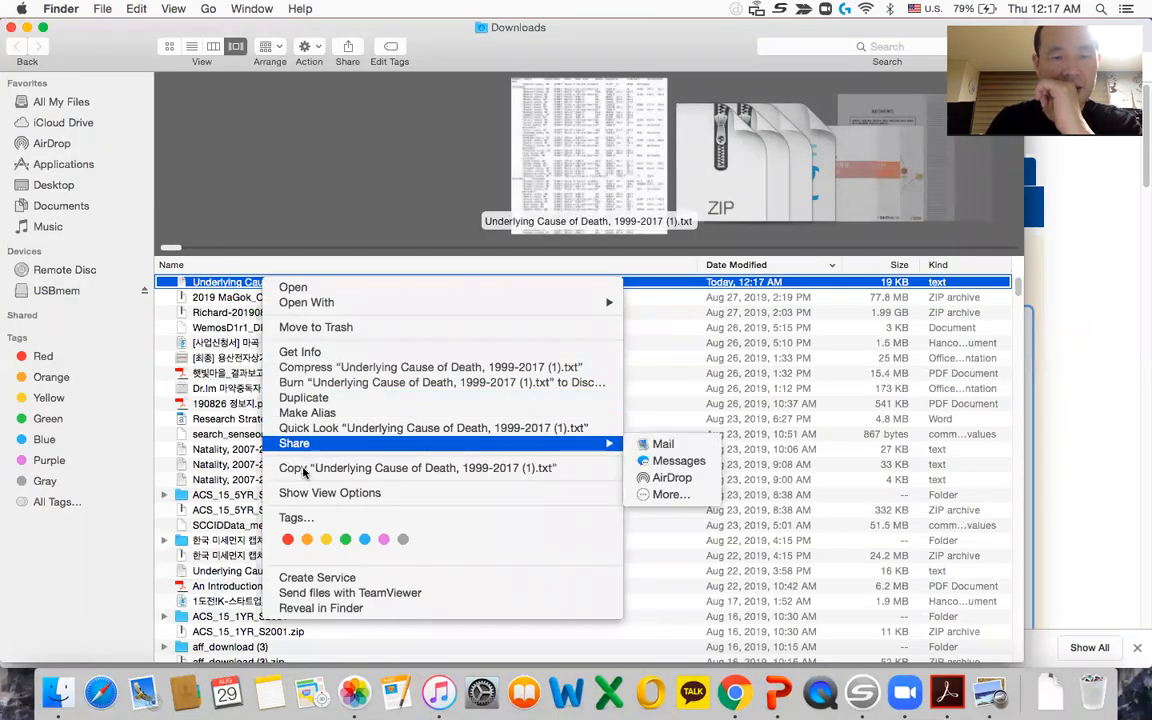
pyautogui.press('Escape')
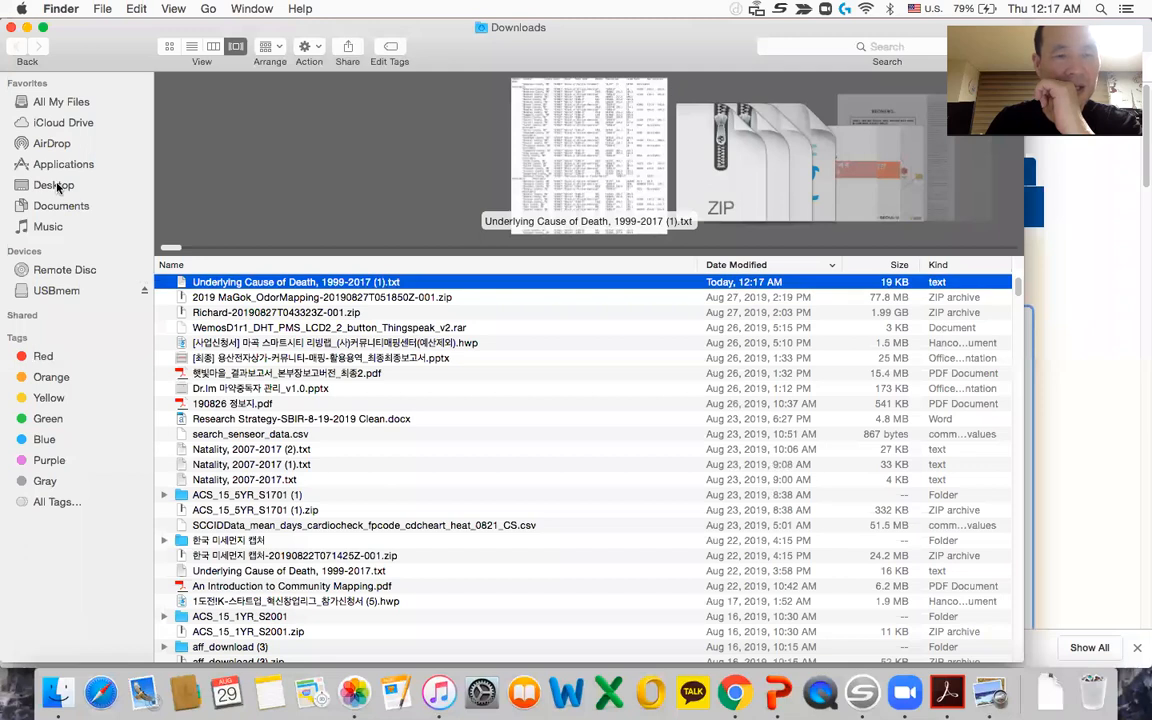
# Paste the copied text file into the cl folder on the Desktop.
pyautogui.click(57, 186)
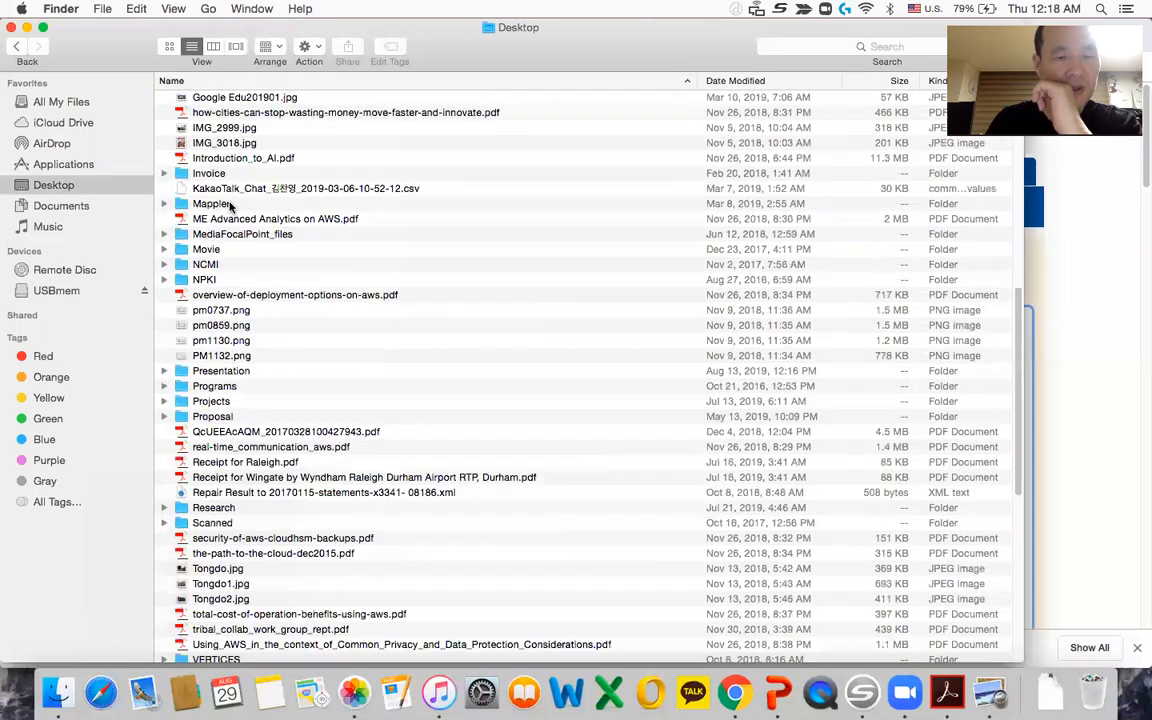
pyautogui.scroll(10, 232, 204)
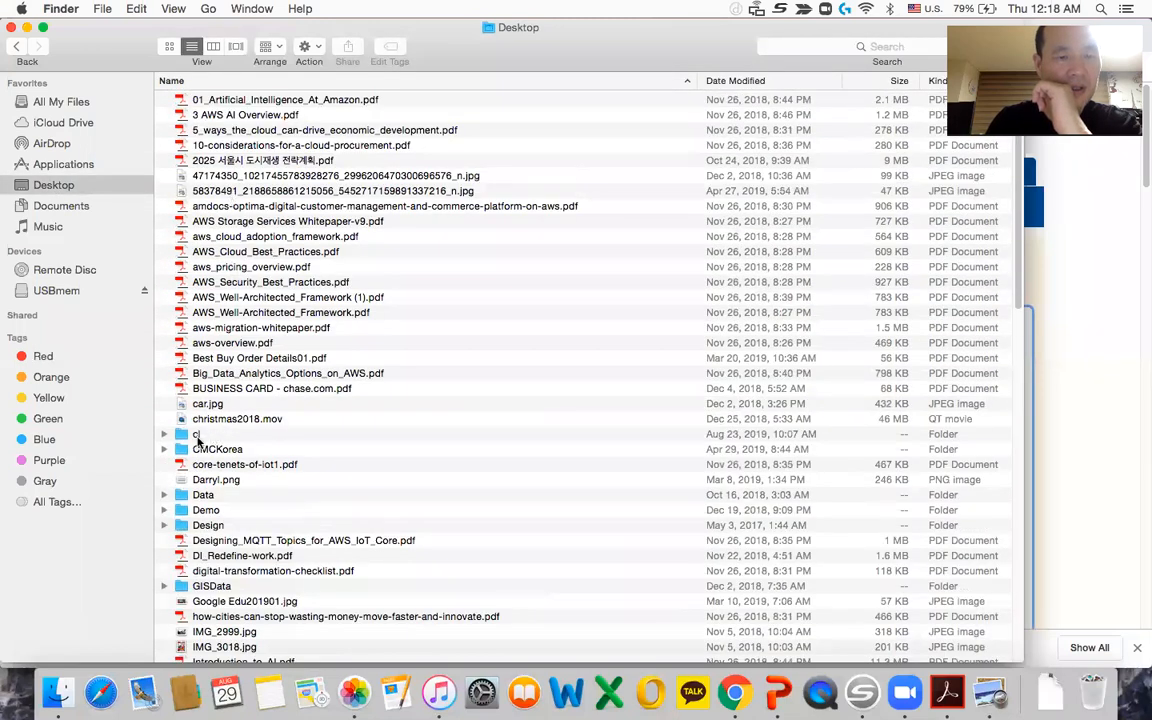
pyautogui.doubleClick(197, 434)
pyautogui.rightClick(249, 247)
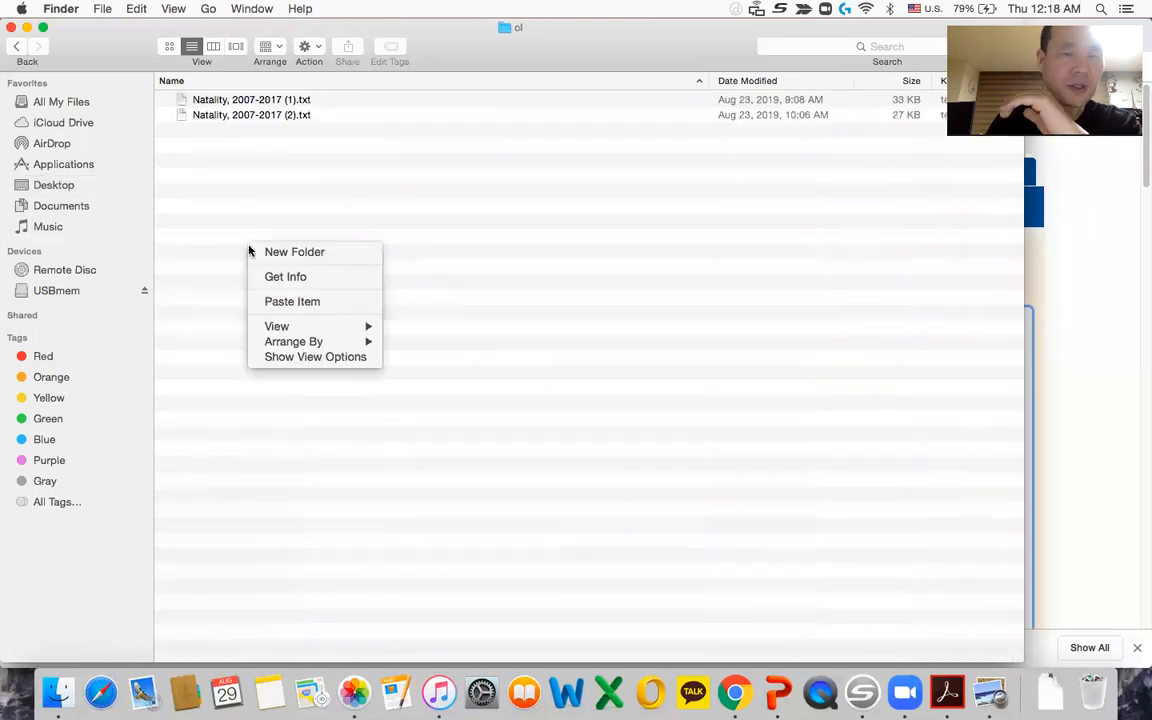
pyautogui.click(281, 302)
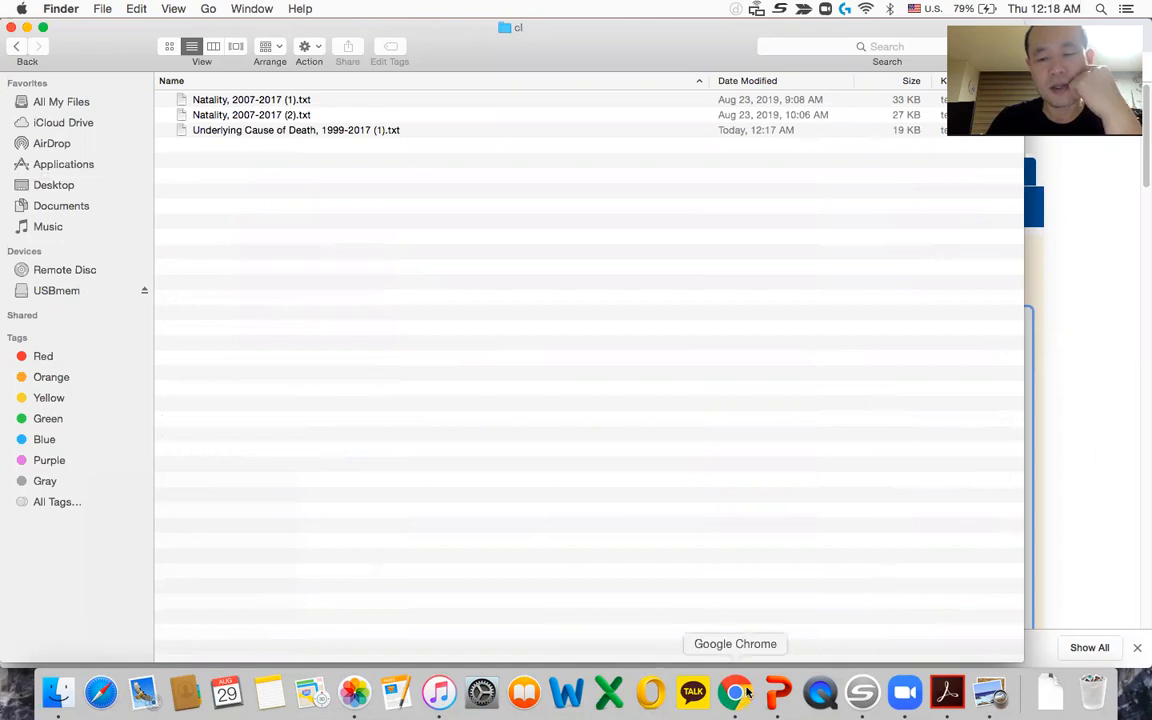
# Start Excel with a new blank workbook and bring up the Open dialog.
pyautogui.click(607, 695)
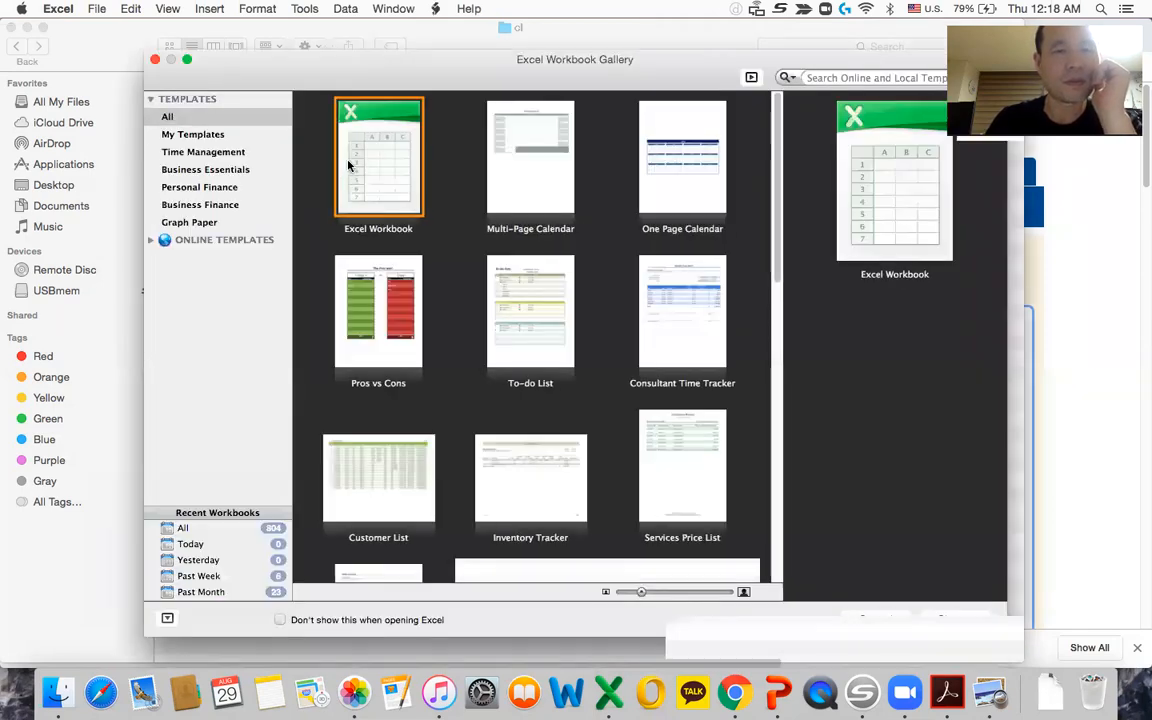
pyautogui.doubleClick(348, 165)
pyautogui.click(96, 9)
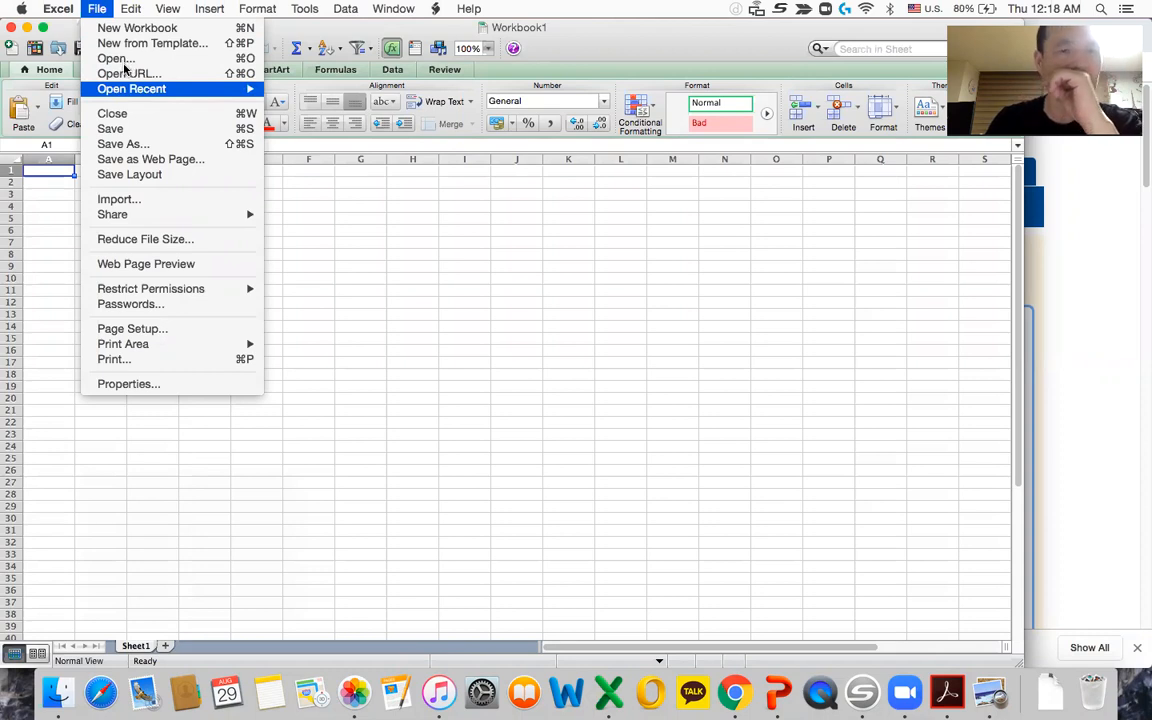
pyautogui.click(115, 58)
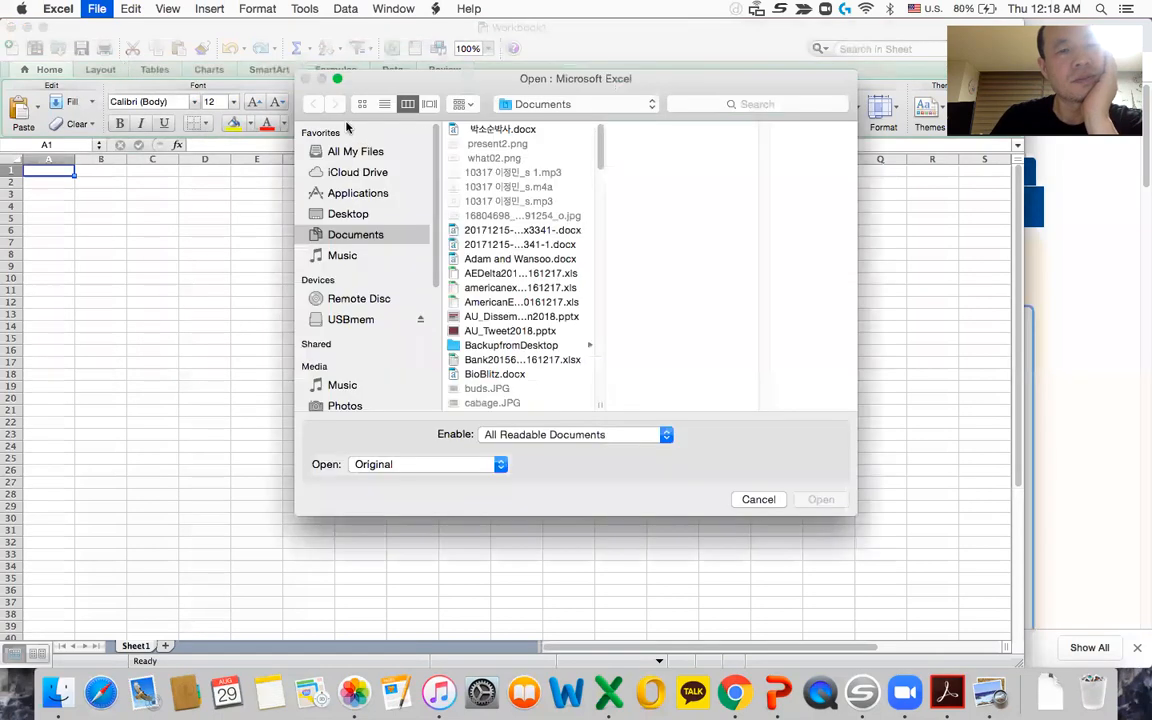
# Choose the Underlying Cause of Death text file from Desktop > cl for import.
pyautogui.click(348, 215)
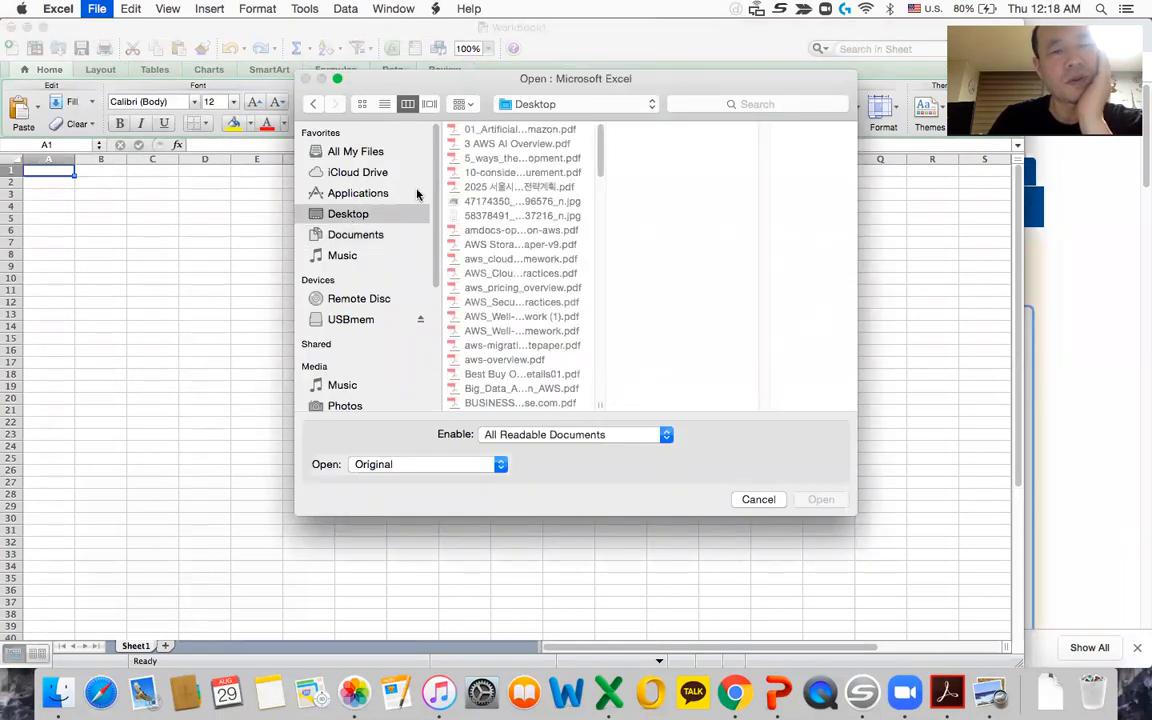
pyautogui.scroll(-5, 480, 240)
pyautogui.scroll(-3, 490, 300)
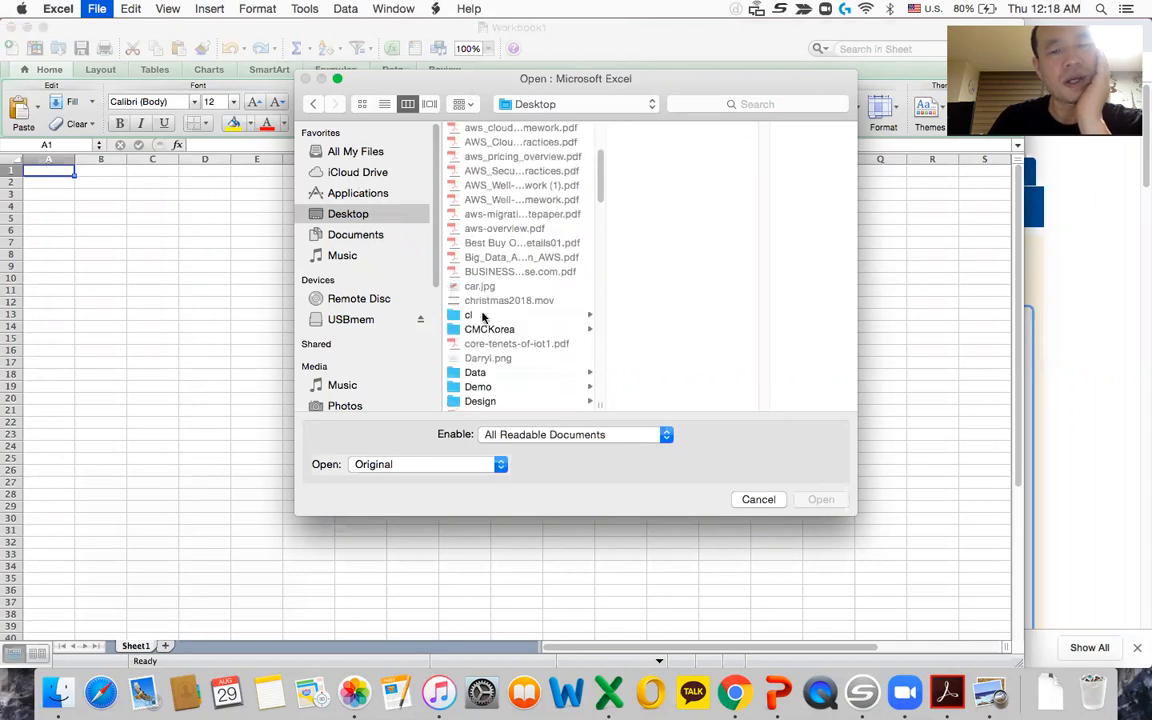
pyautogui.click(470, 315)
pyautogui.doubleClick(668, 158)
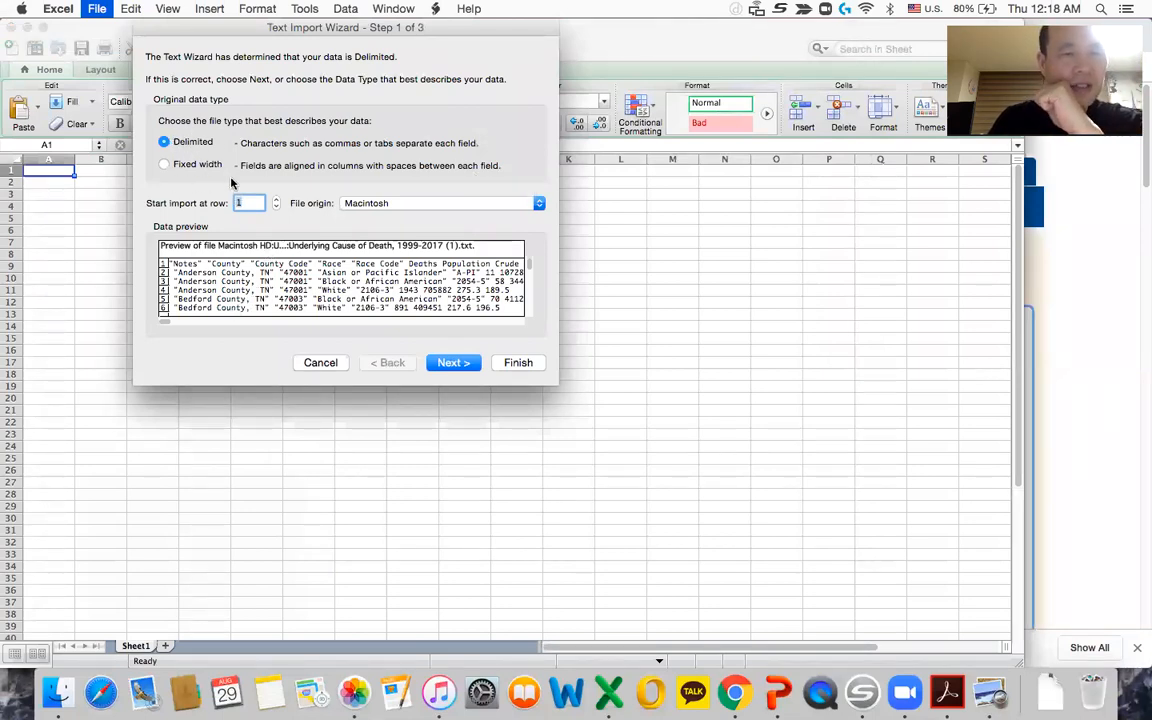
# Import the file as tab-delimited with the County Code column formatted as Text.
pyautogui.click(454, 363)
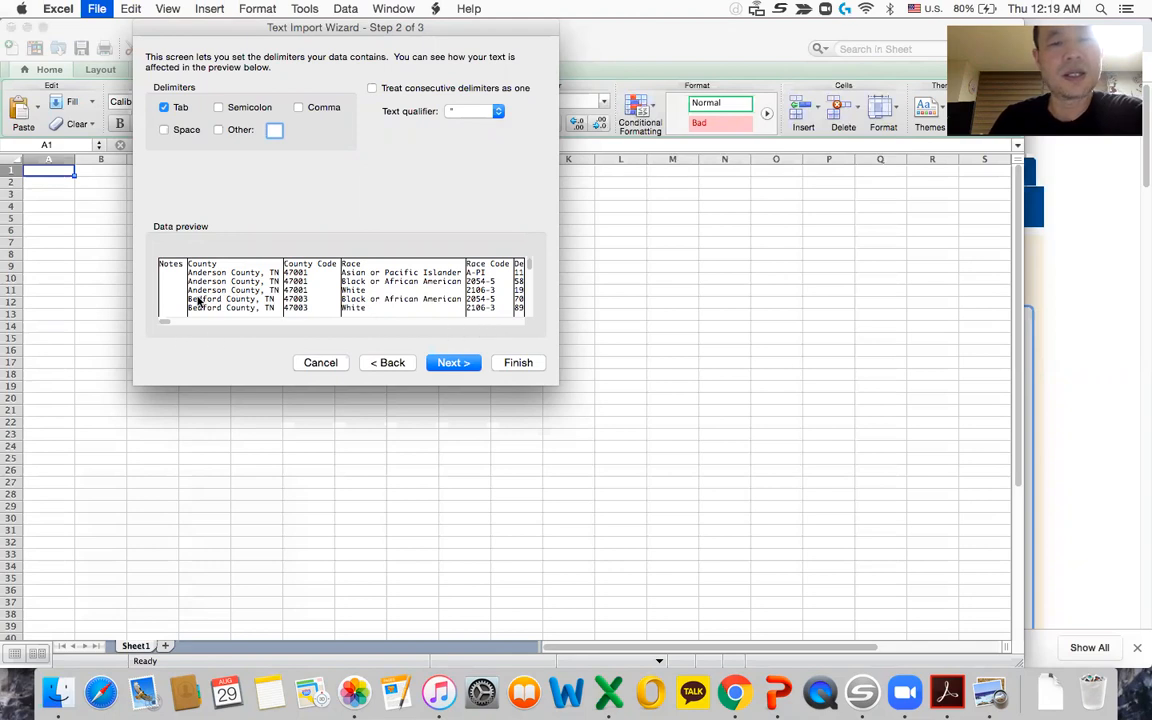
pyautogui.click(453, 363)
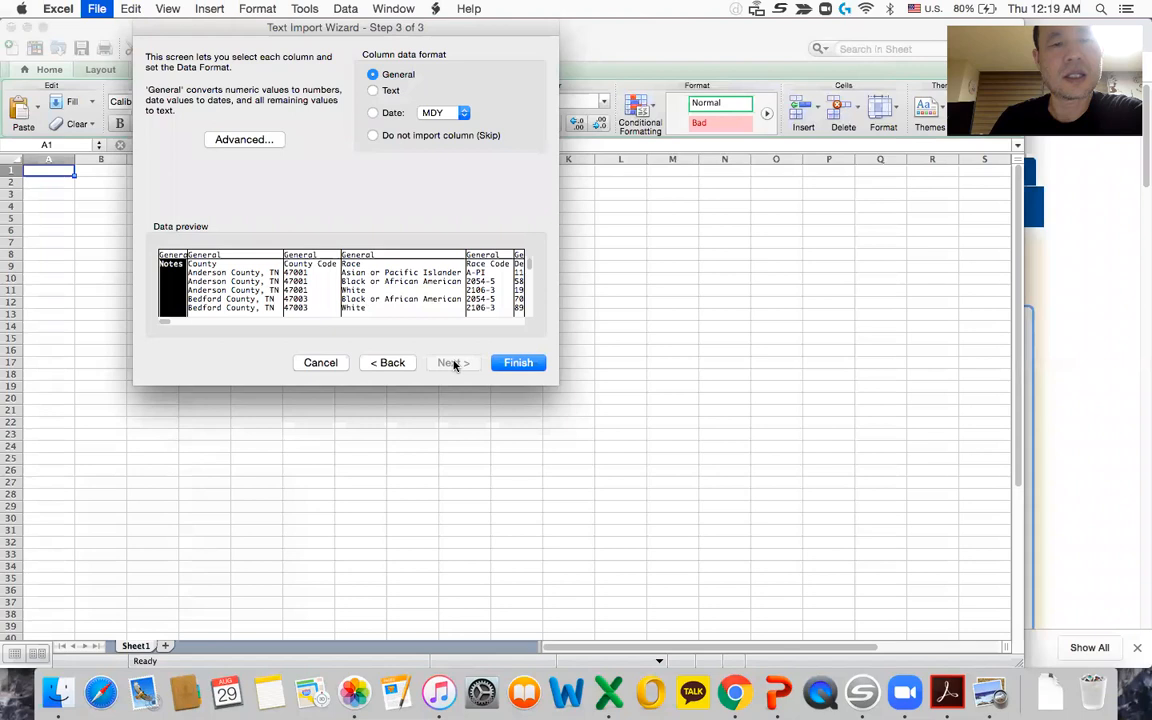
pyautogui.click(253, 259)
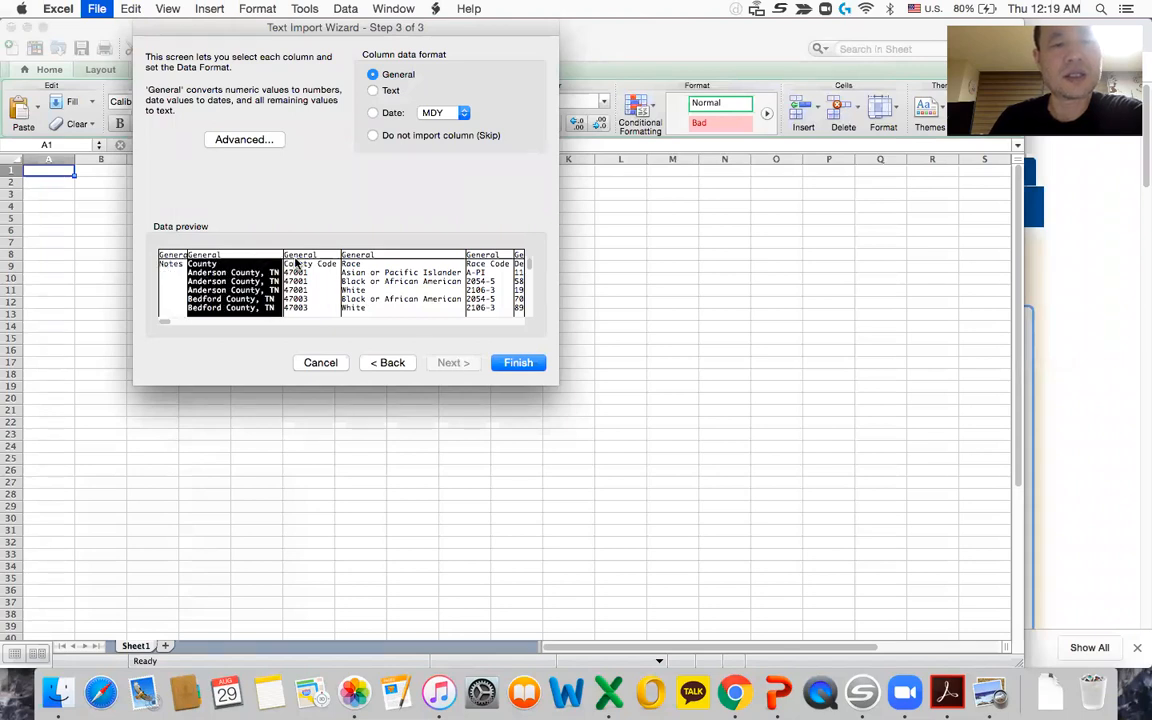
pyautogui.click(305, 262)
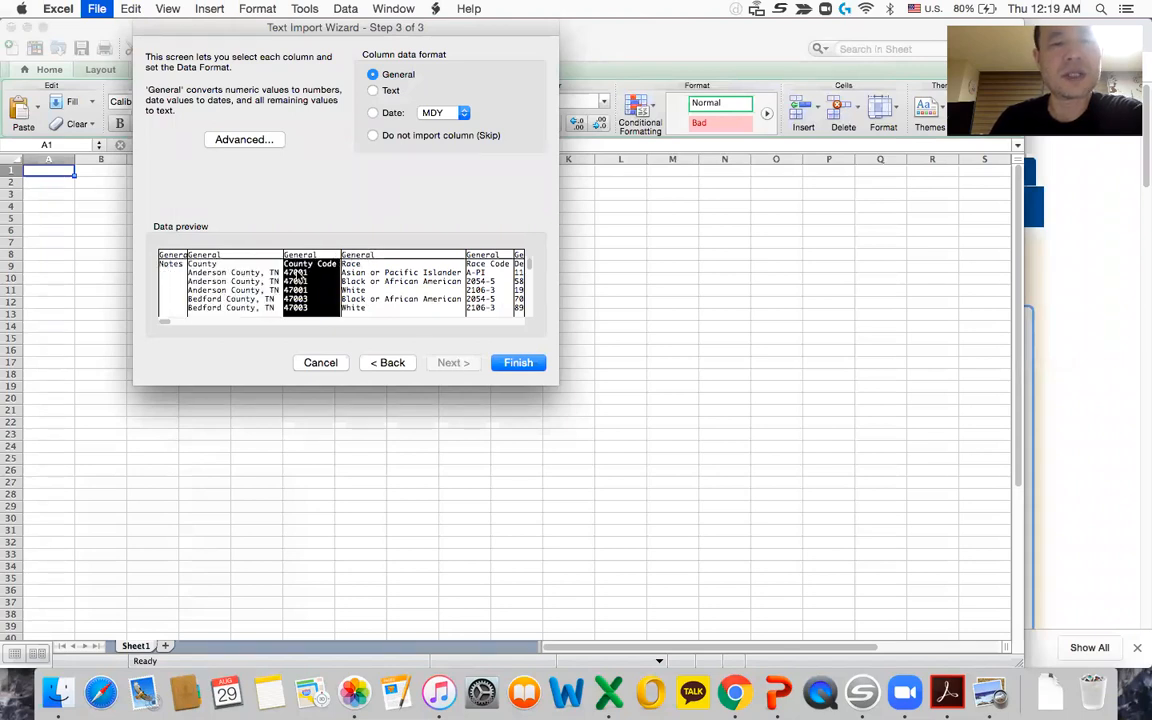
pyautogui.click(374, 91)
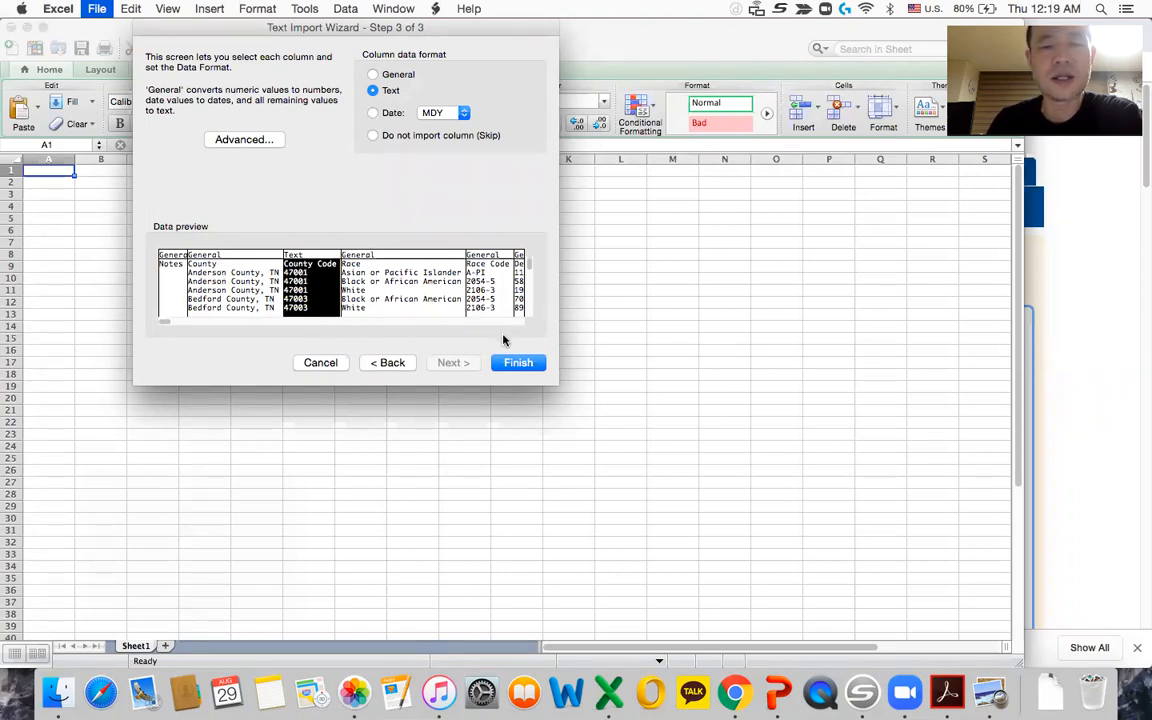
pyautogui.click(435, 258)
pyautogui.click(505, 260)
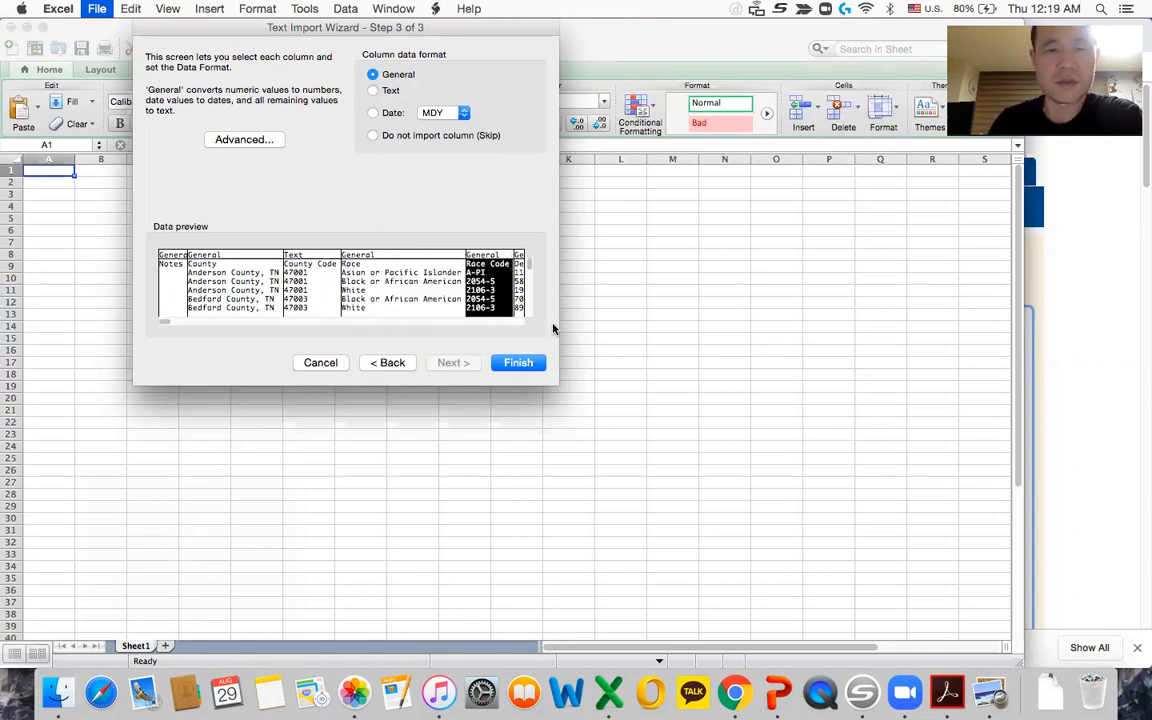
pyautogui.click(521, 366)
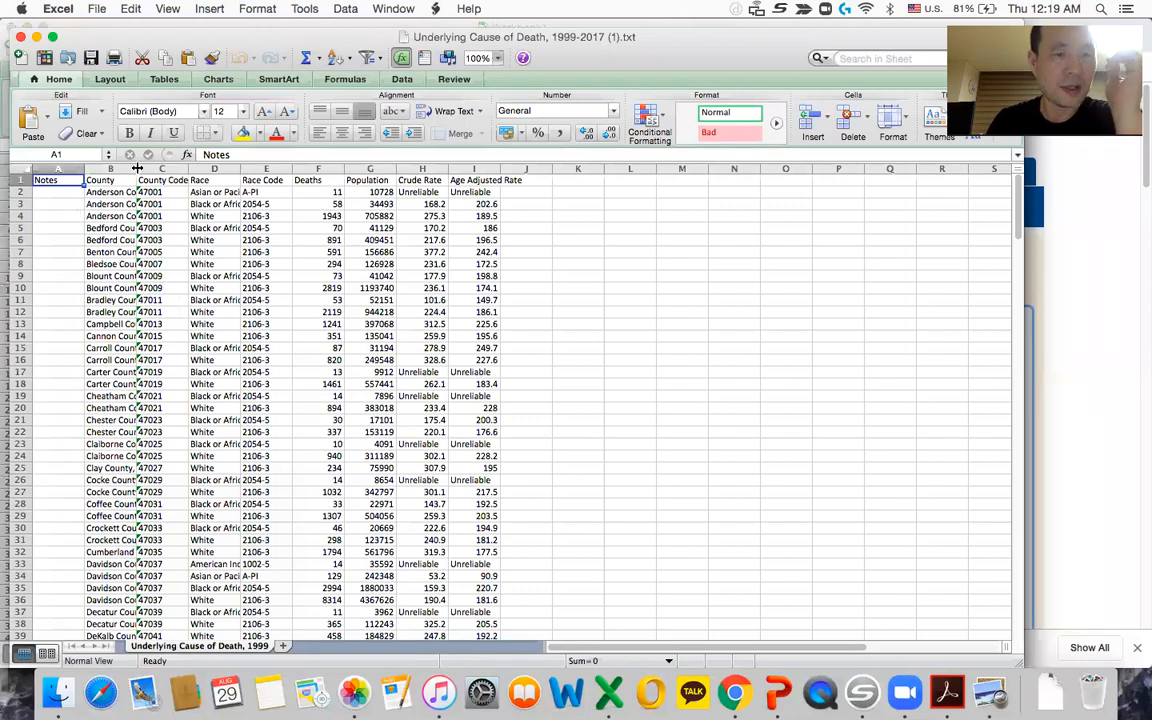
# Widen column B and check the county name and text-stored county code cells.
pyautogui.doubleClick(197, 168)
pyautogui.click(130, 228)
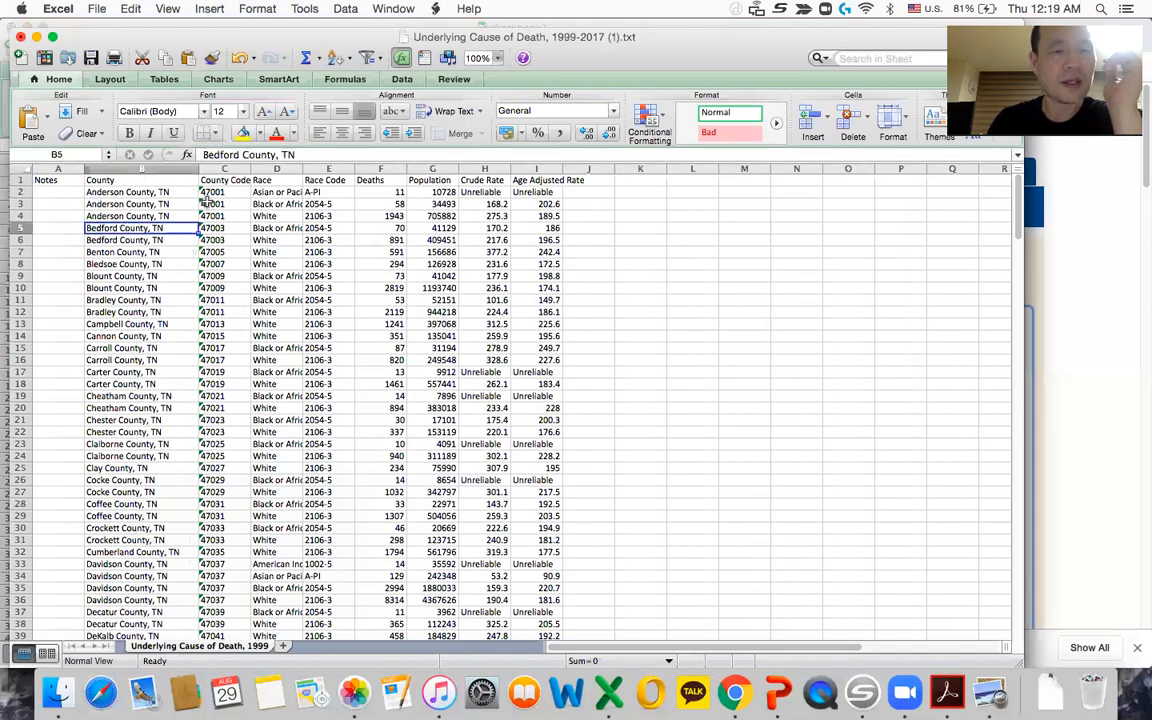
pyautogui.click(218, 205)
pyautogui.click(265, 205)
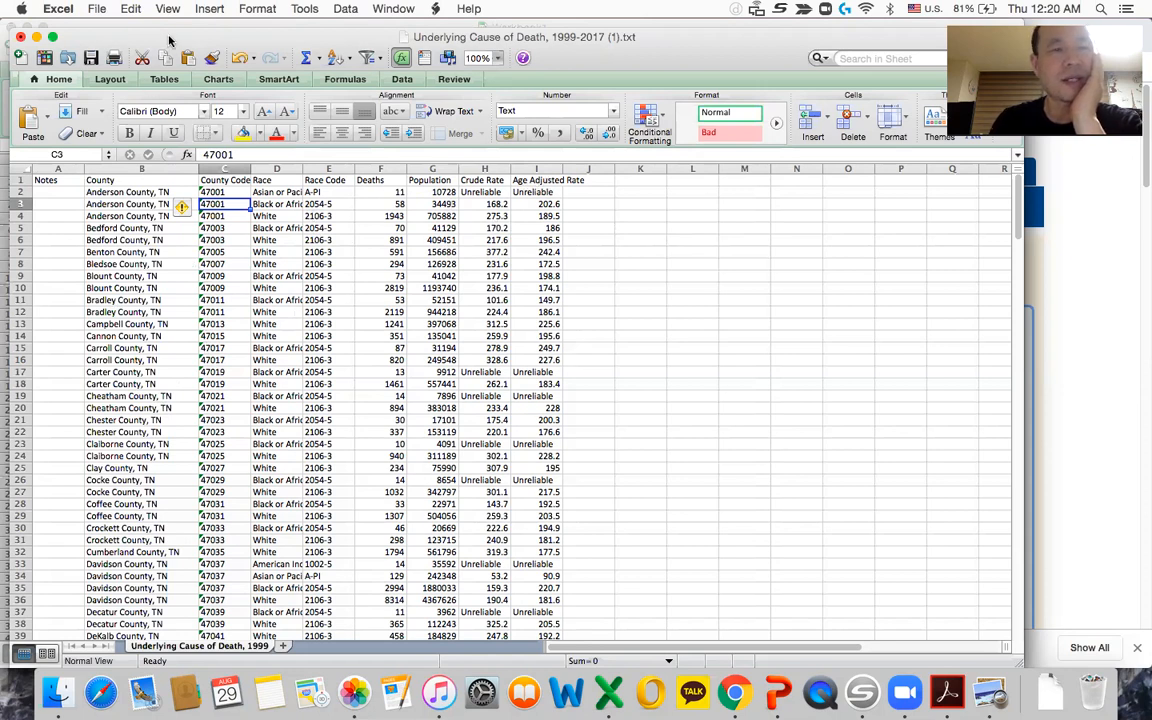
pyautogui.moveTo(175, 38); pyautogui.dragTo(168, 30)
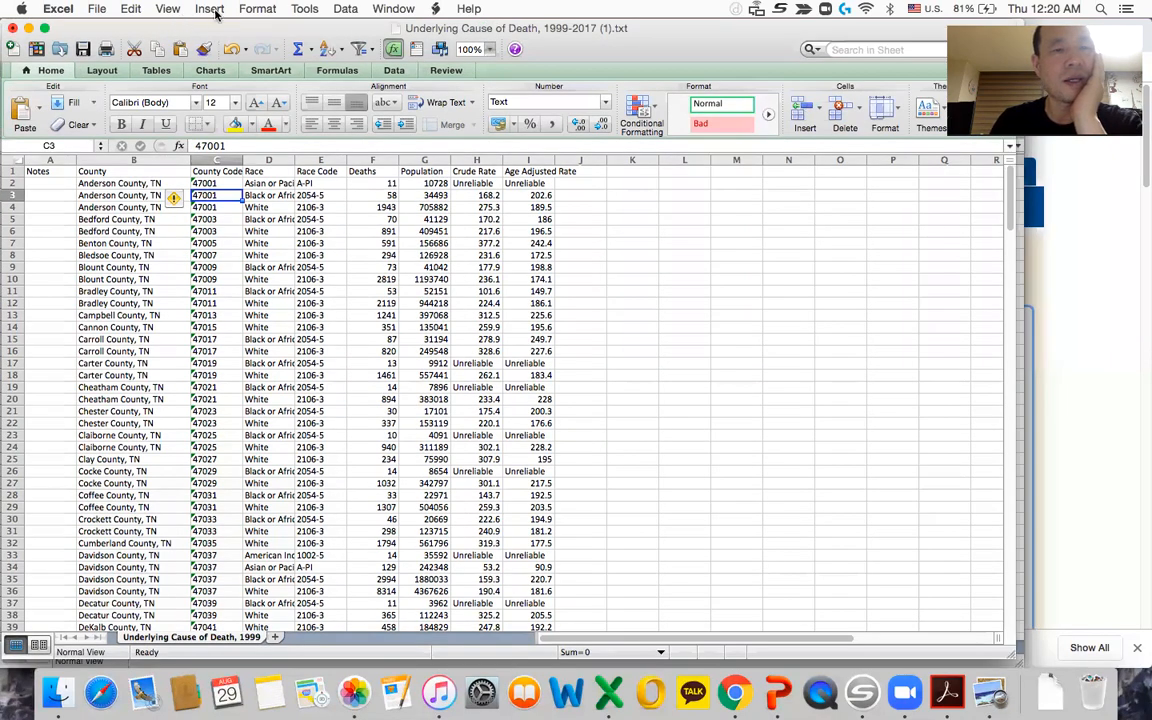
# Create a PivotTable from the data via the Data tools on a new sheet.
pyautogui.click(214, 12)
pyautogui.click(390, 50)
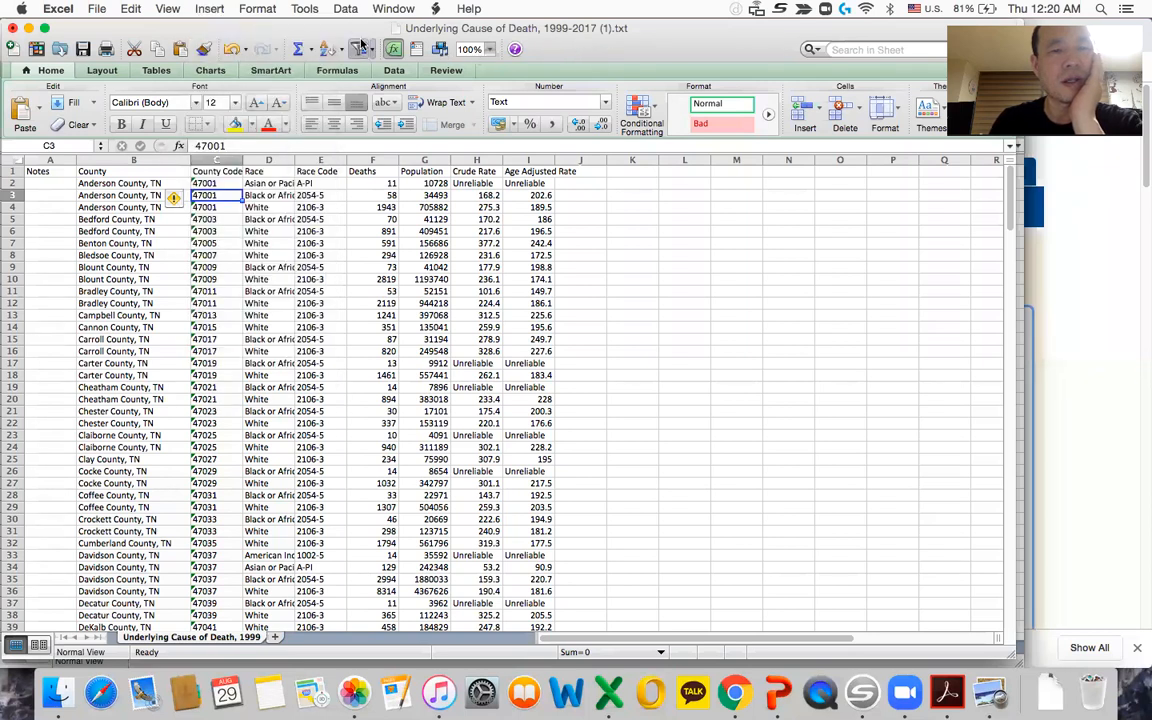
pyautogui.click(345, 9)
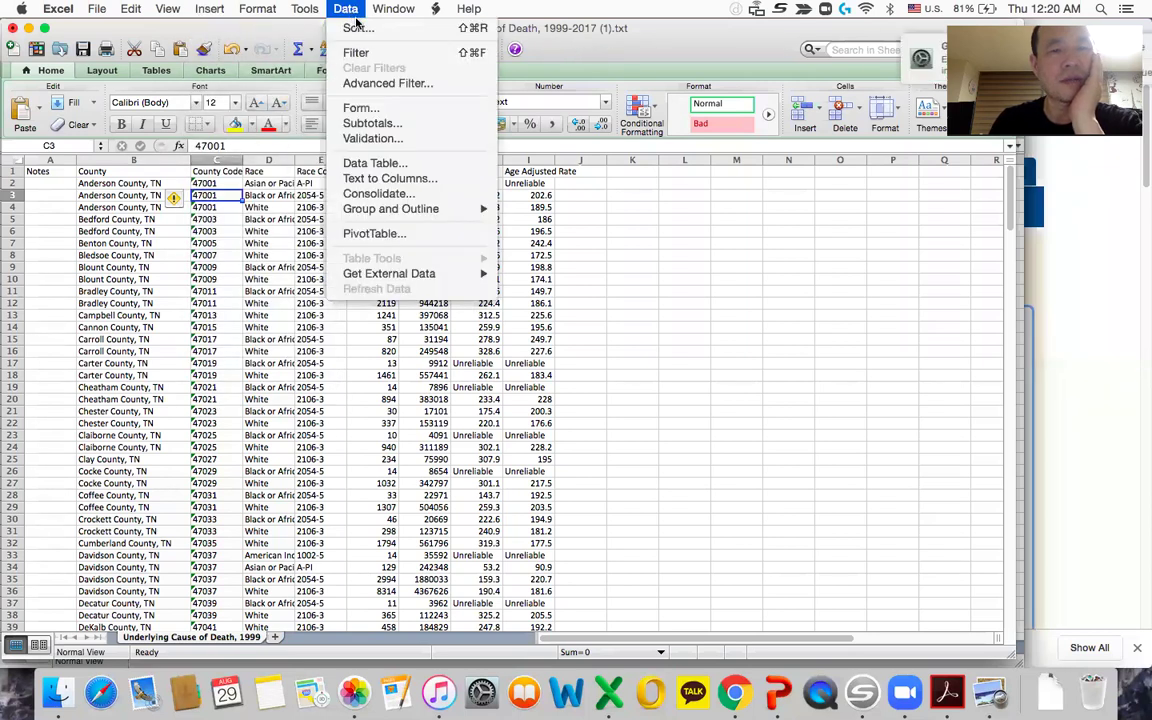
pyautogui.click(563, 50)
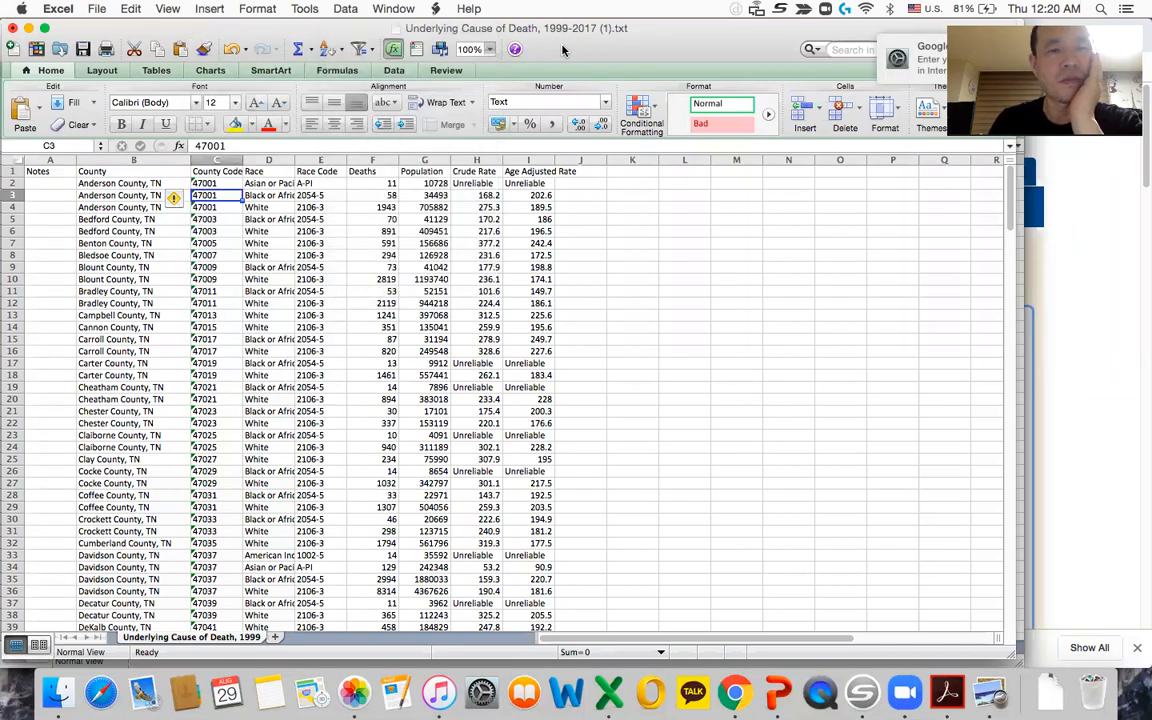
pyautogui.click(354, 10)
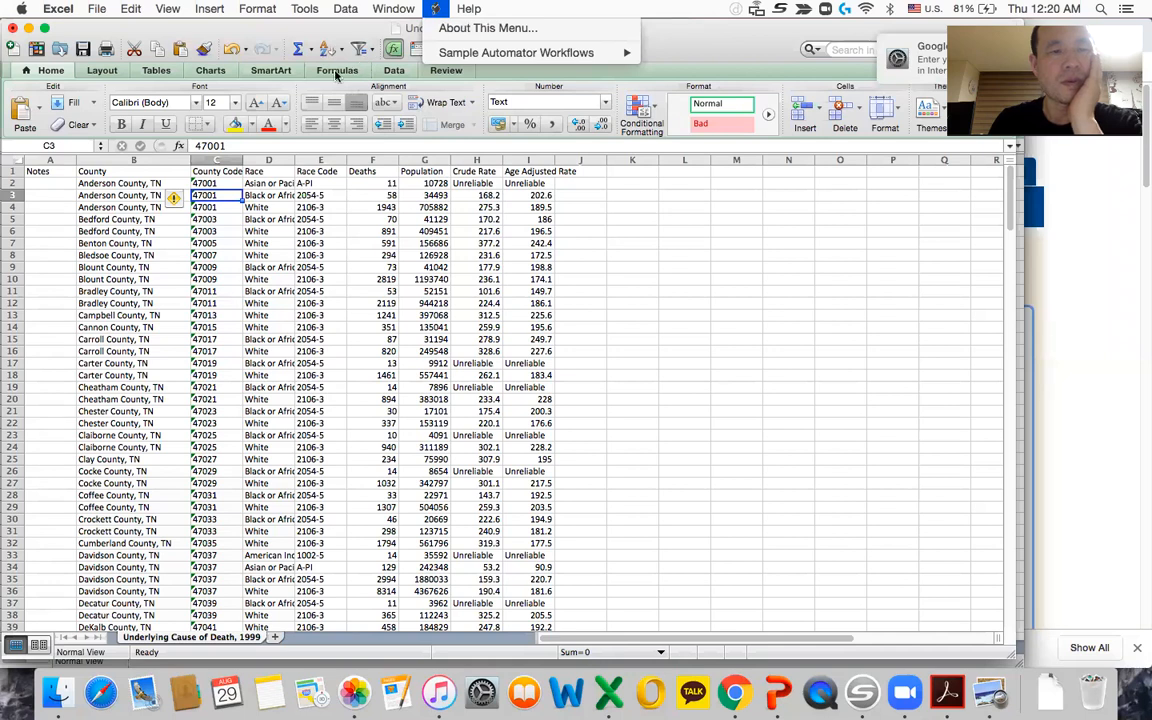
pyautogui.click(384, 73)
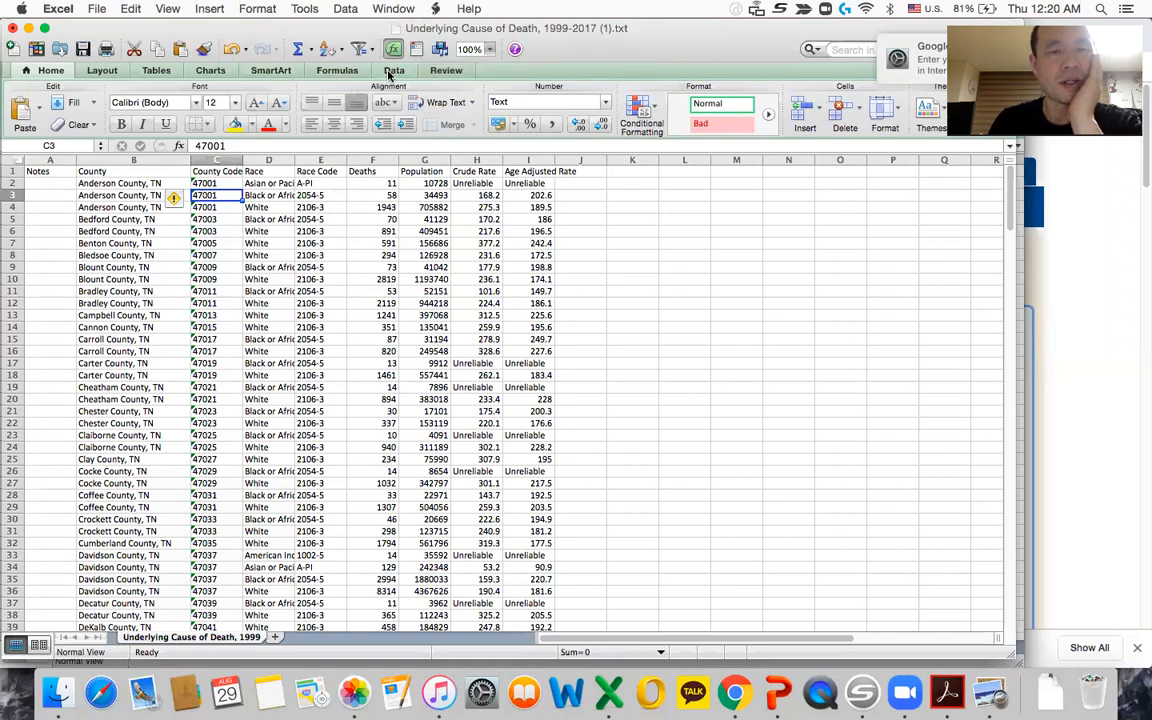
pyautogui.click(393, 70)
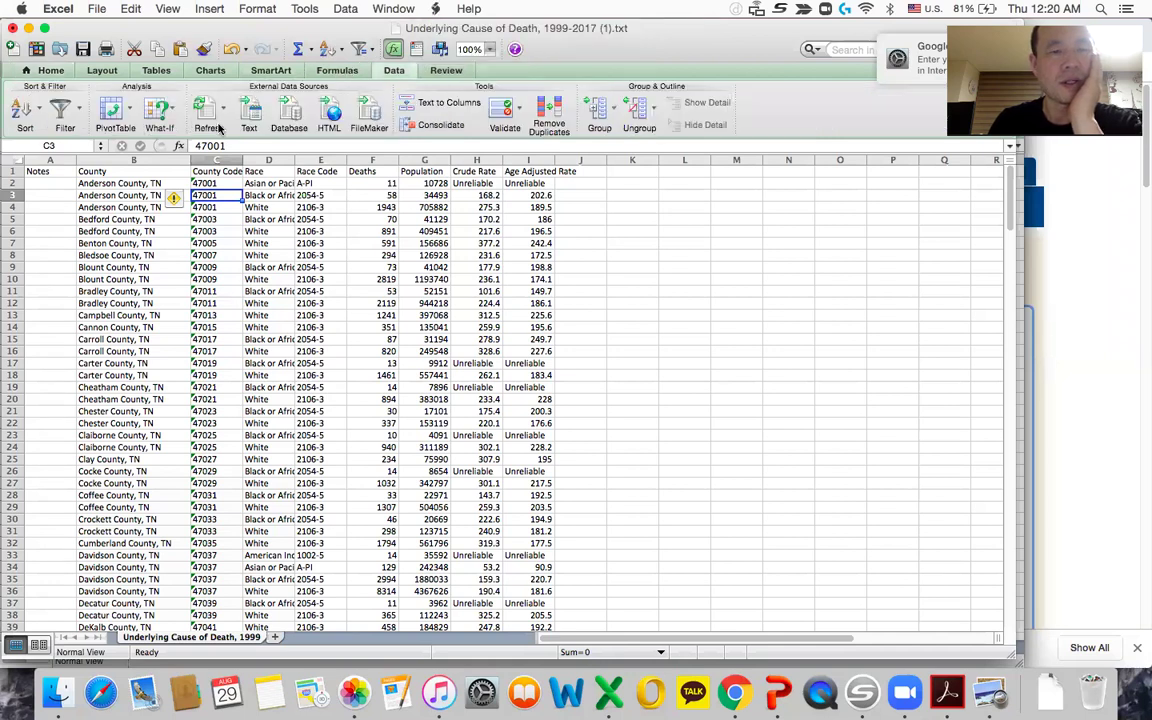
pyautogui.click(116, 115)
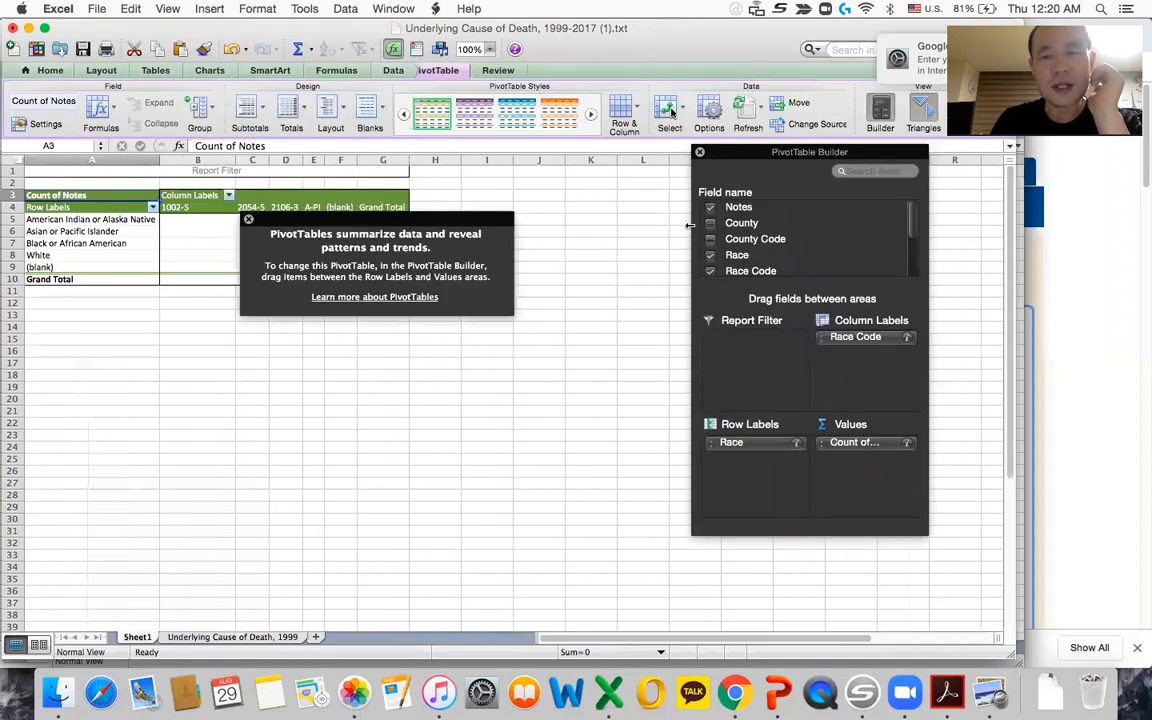
pyautogui.scroll(-5, 760, 240)
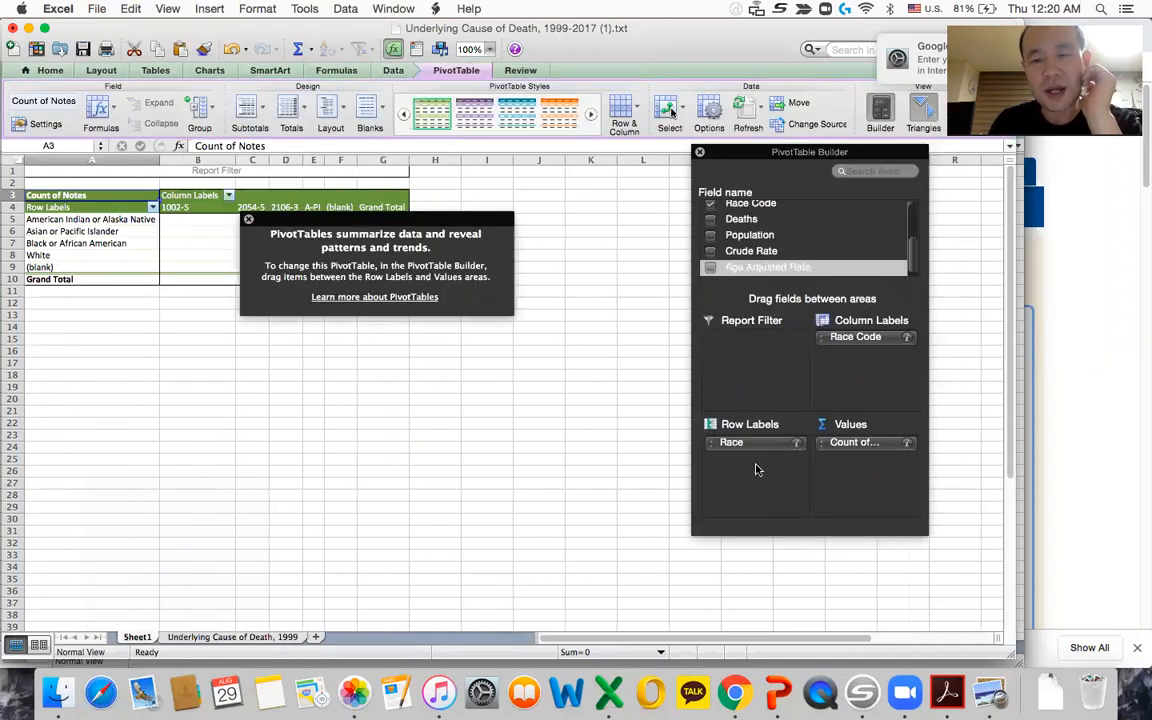
# Set County as pivot rows and Race (not Race Code) as columns.
pyautogui.press('Up')
pyautogui.press('Up')
pyautogui.press('Up')
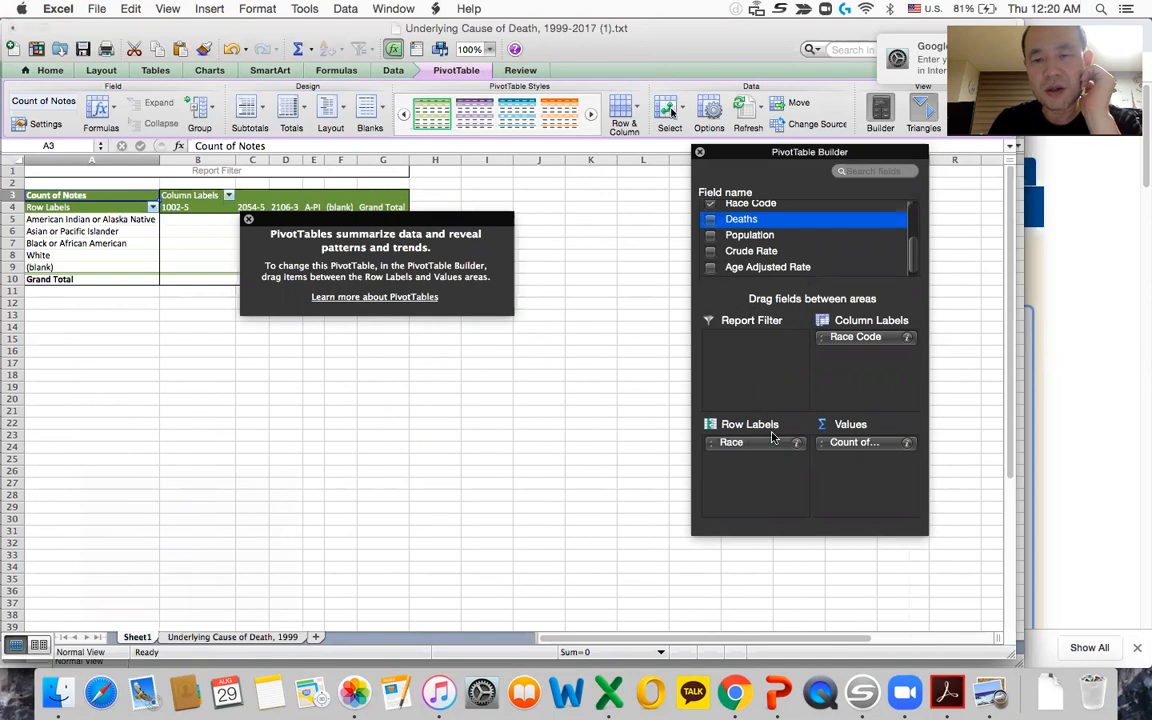
pyautogui.moveTo(768, 443); pyautogui.dragTo(747, 228)
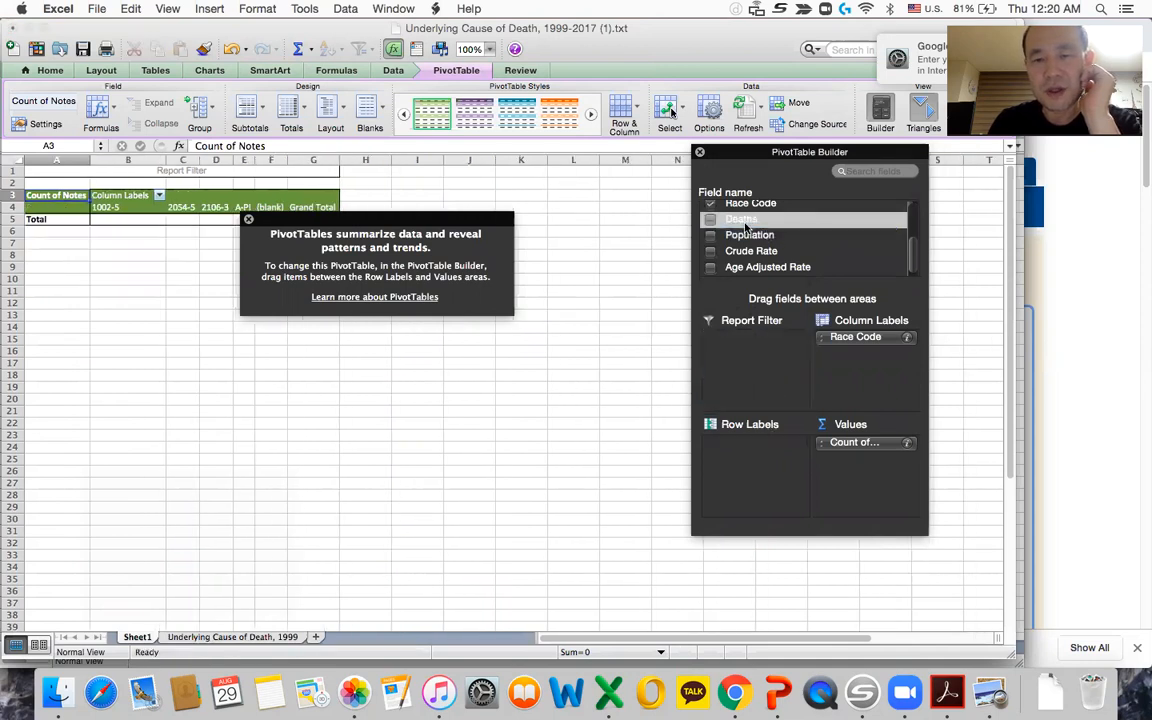
pyautogui.scroll(3, 744, 248)
pyautogui.scroll(3, 746, 236)
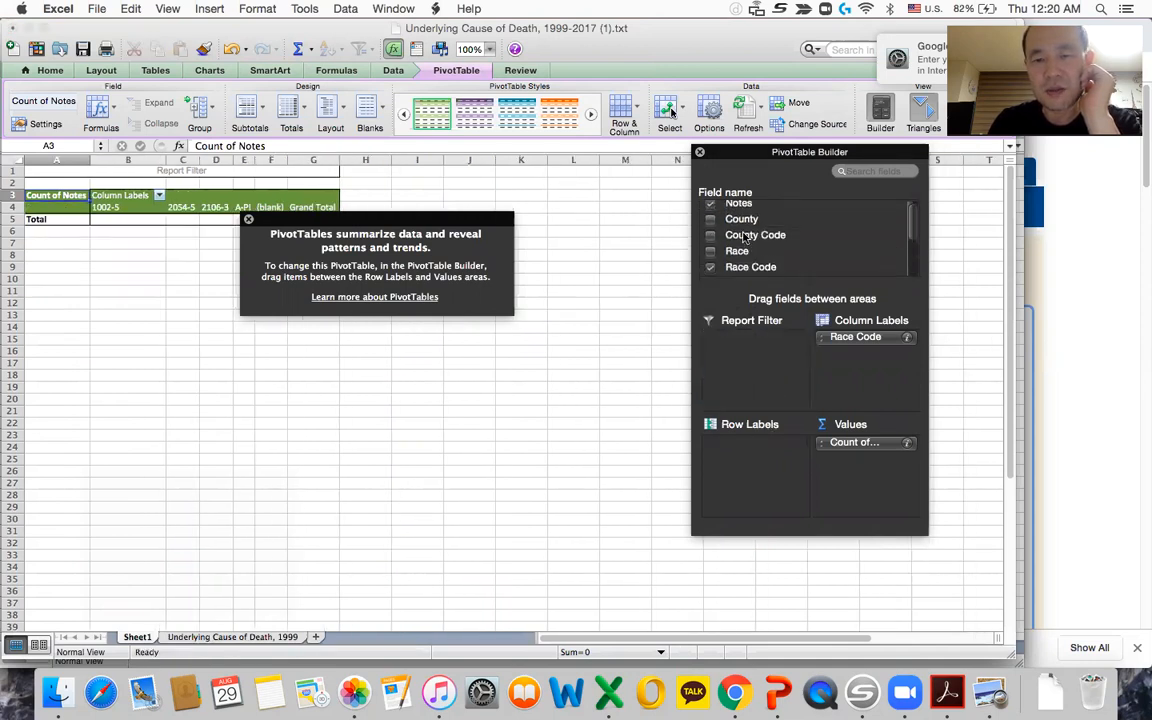
pyautogui.moveTo(741, 219); pyautogui.dragTo(740, 445)
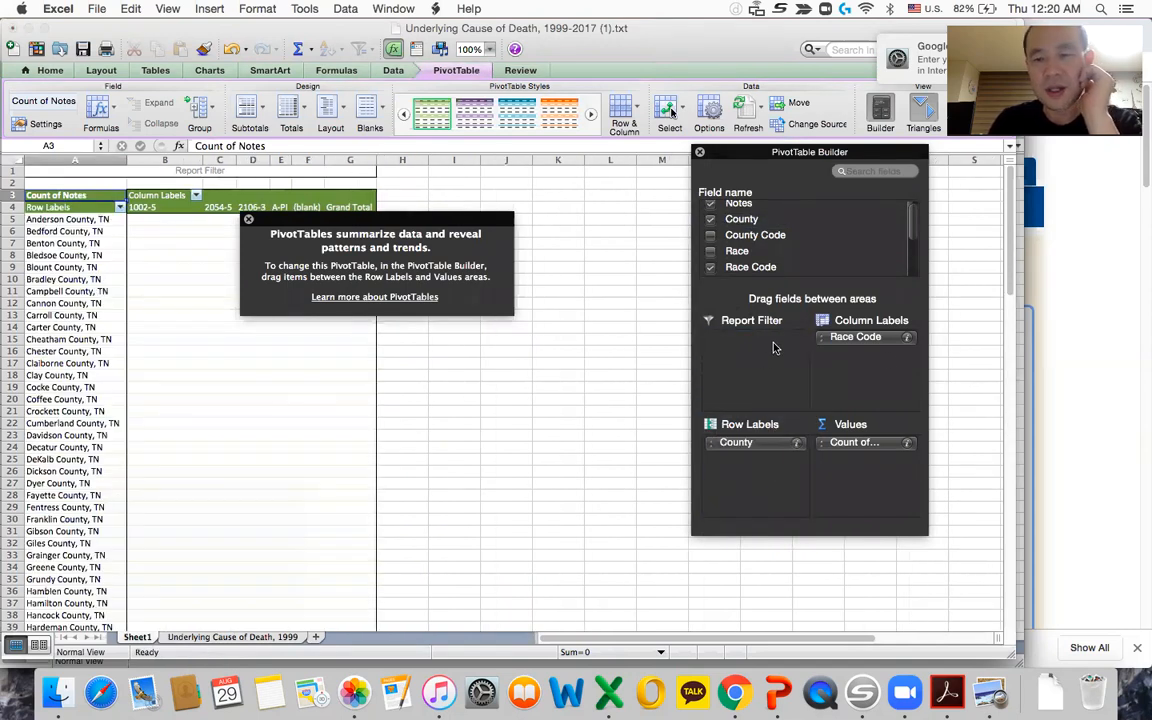
pyautogui.moveTo(855, 337)
pyautogui.mouseDown()
pyautogui.moveTo(779, 256)
pyautogui.moveTo(855, 338)
pyautogui.mouseUp()
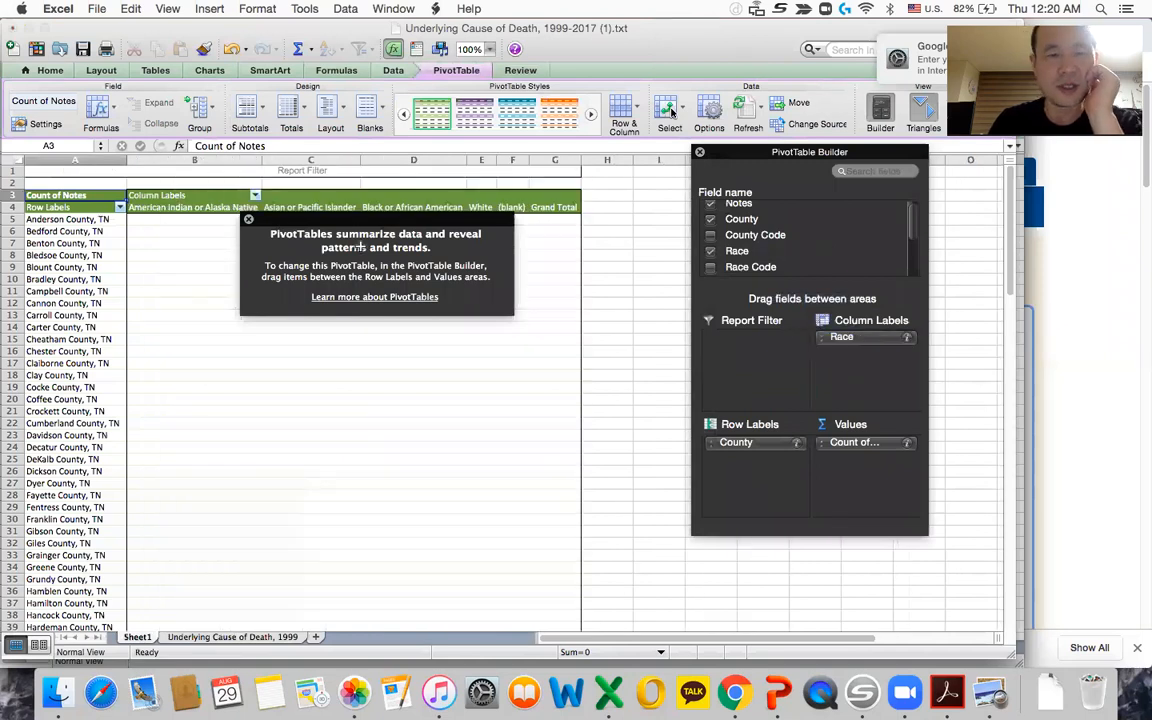
pyautogui.click(247, 217)
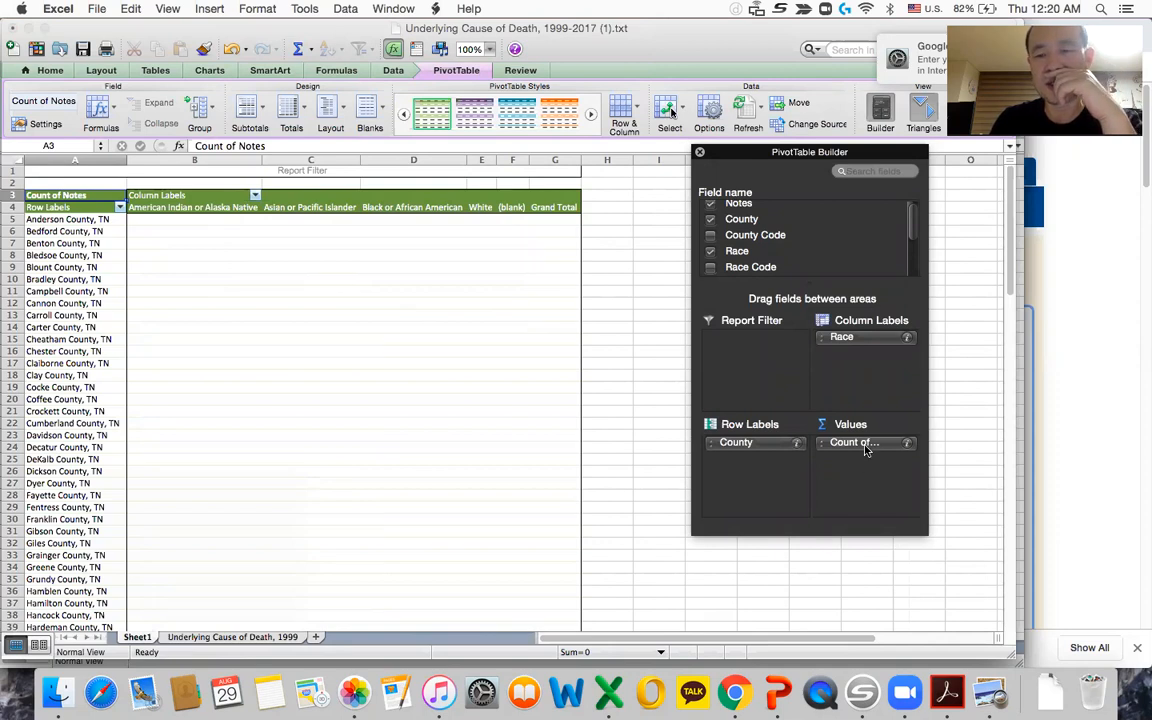
# Replace Count of Notes with Age Adjusted Rate in the pivot values.
pyautogui.moveTo(855, 443); pyautogui.dragTo(830, 240)
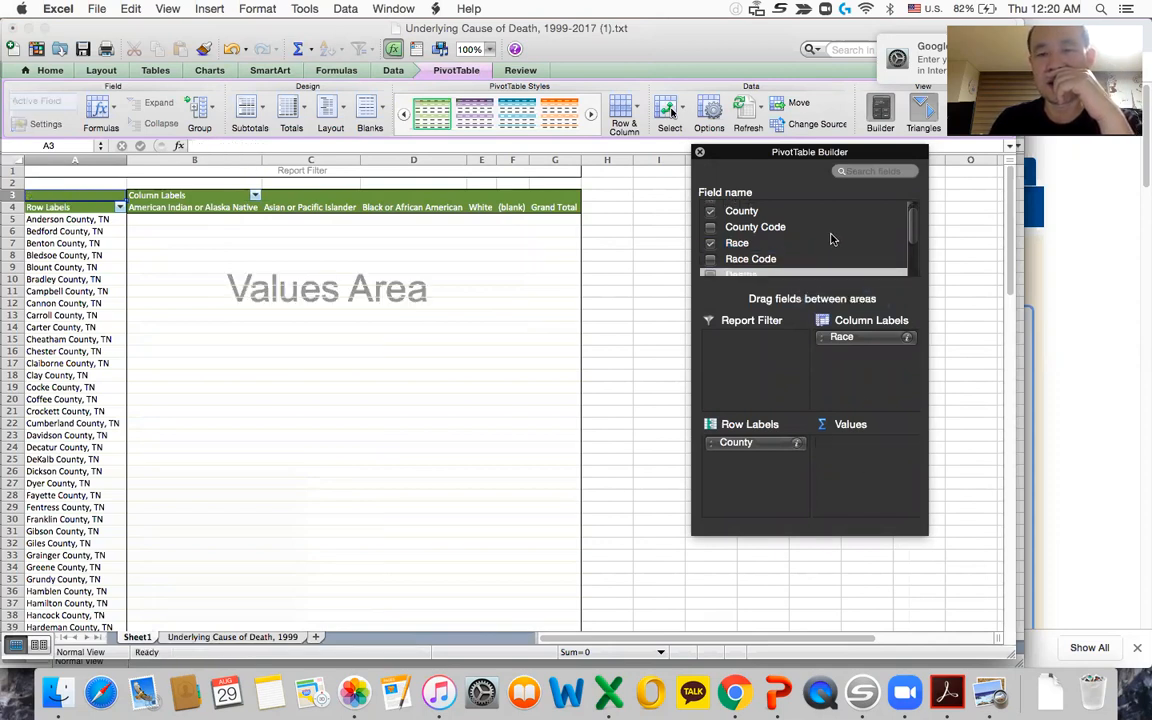
pyautogui.scroll(-2, 830, 240)
pyautogui.scroll(-1, 830, 240)
pyautogui.moveTo(800, 268); pyautogui.dragTo(858, 473)
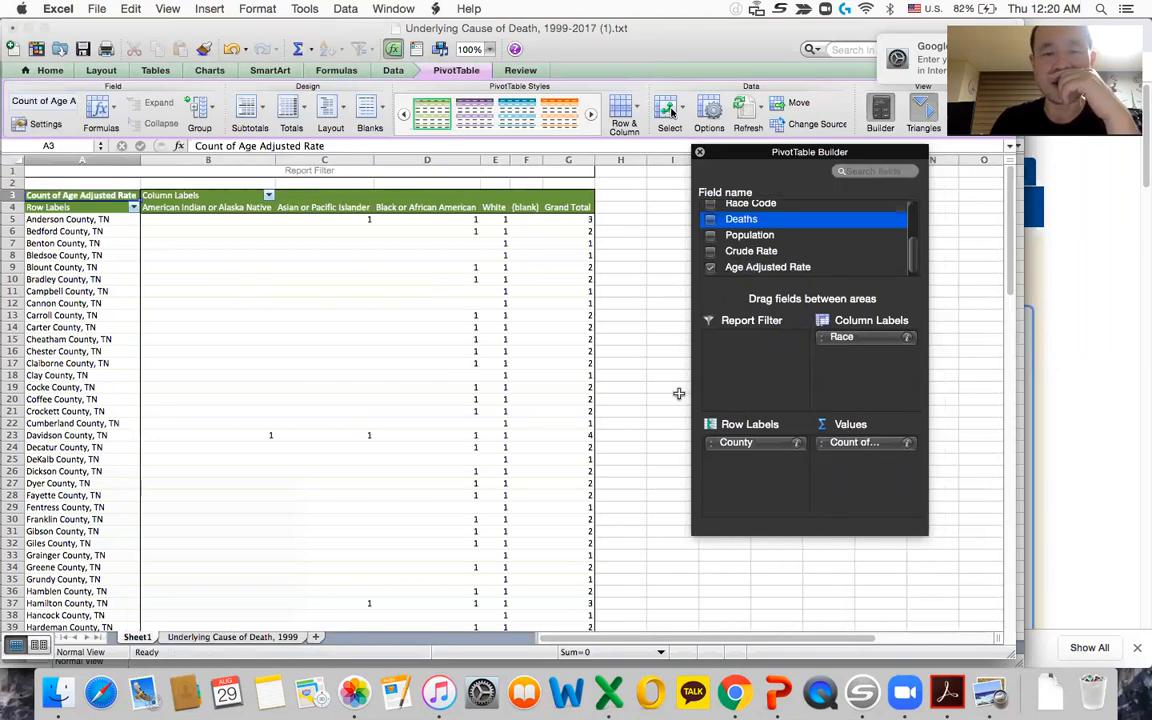
pyautogui.click(870, 444)
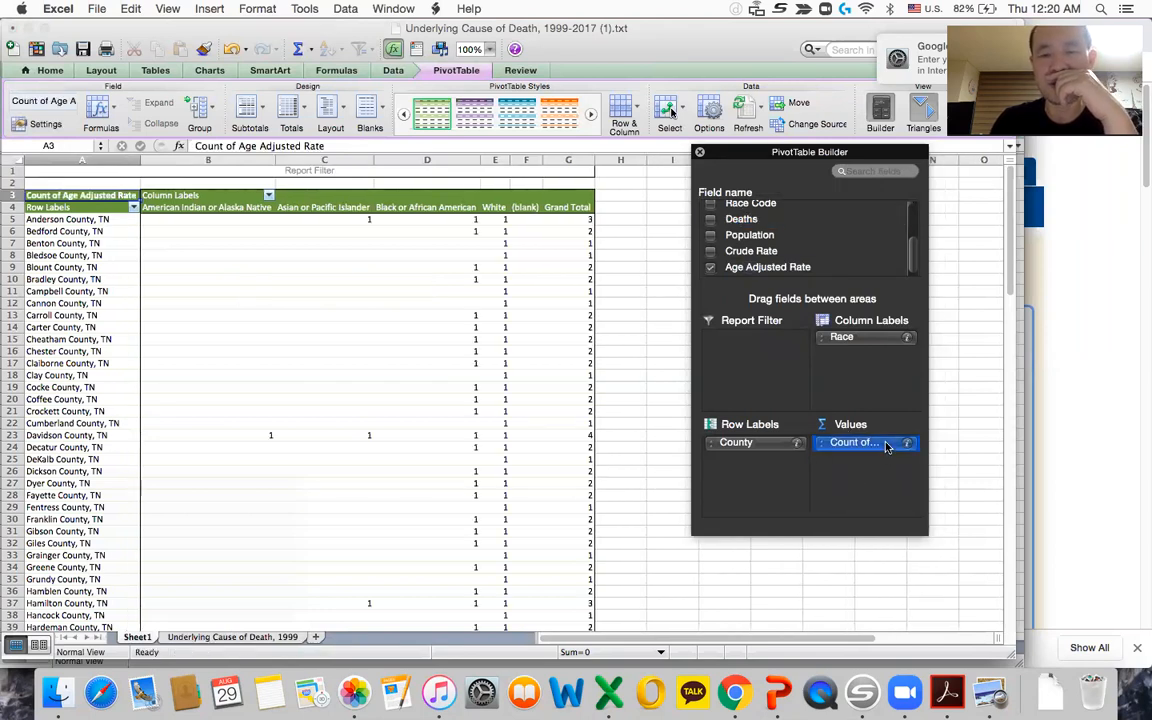
# Summarize the Age Adjusted Rate values by Max instead of Count.
pyautogui.click(905, 445)
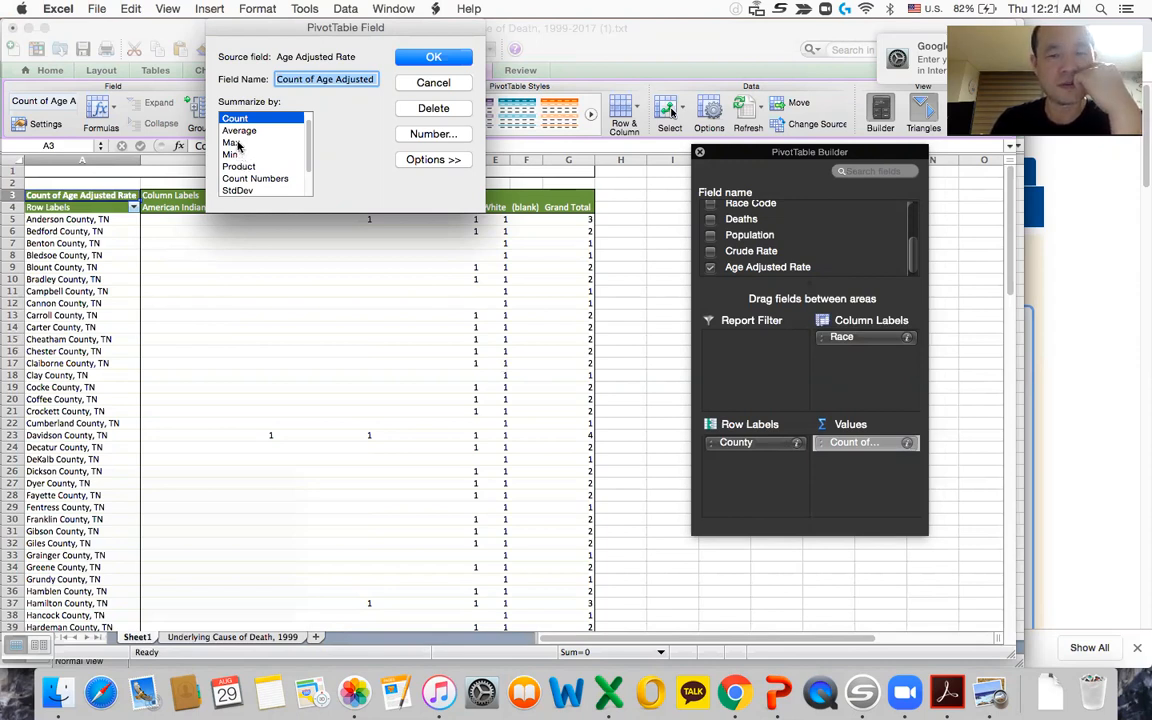
pyautogui.click(238, 144)
pyautogui.click(434, 57)
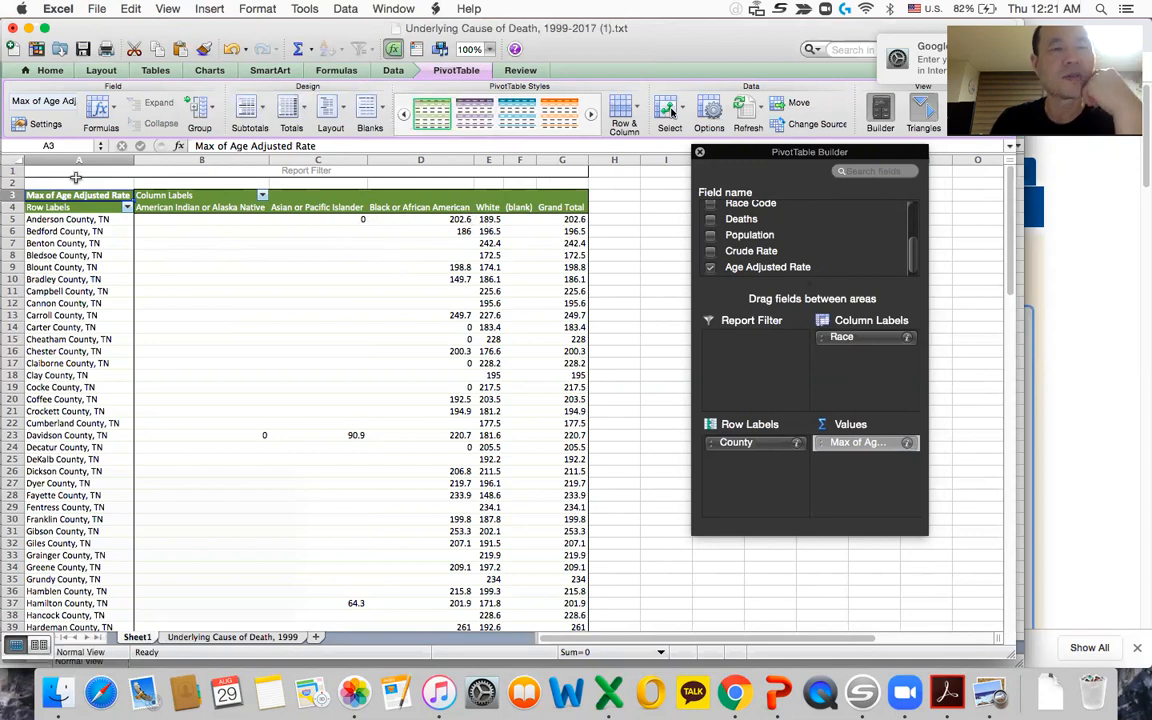
# Copy the entire pivot-table sheet to the clipboard.
pyautogui.click(13, 160)
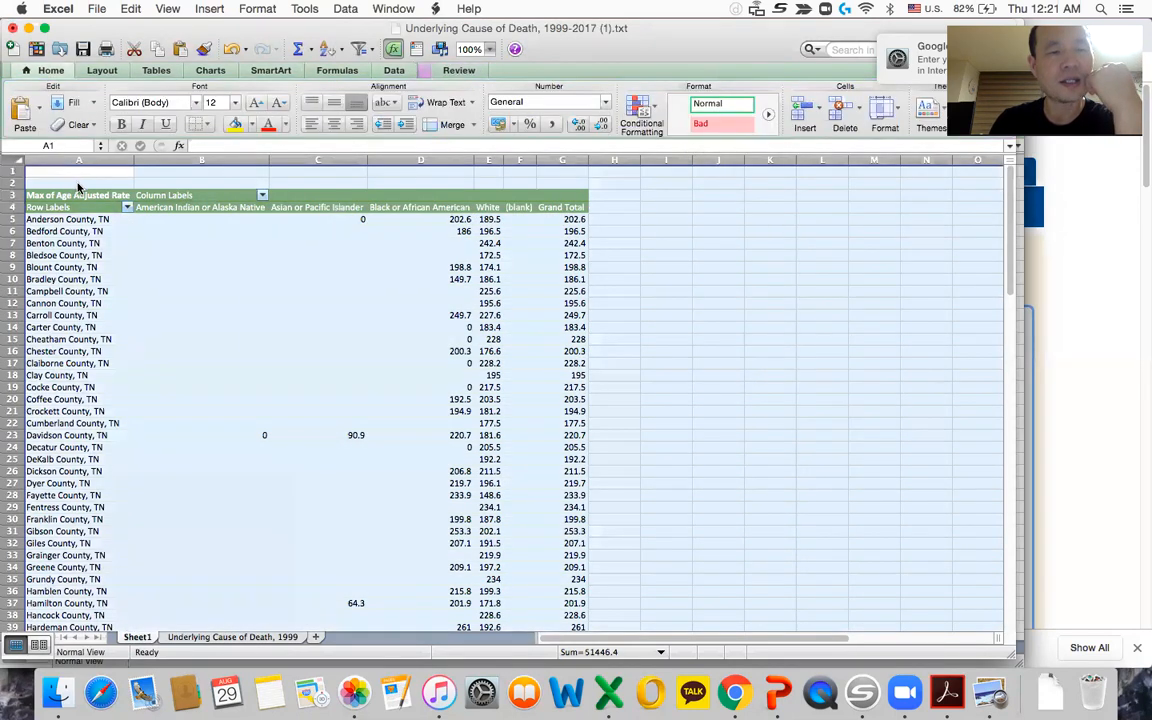
pyautogui.rightClick(70, 172)
pyautogui.click(113, 206)
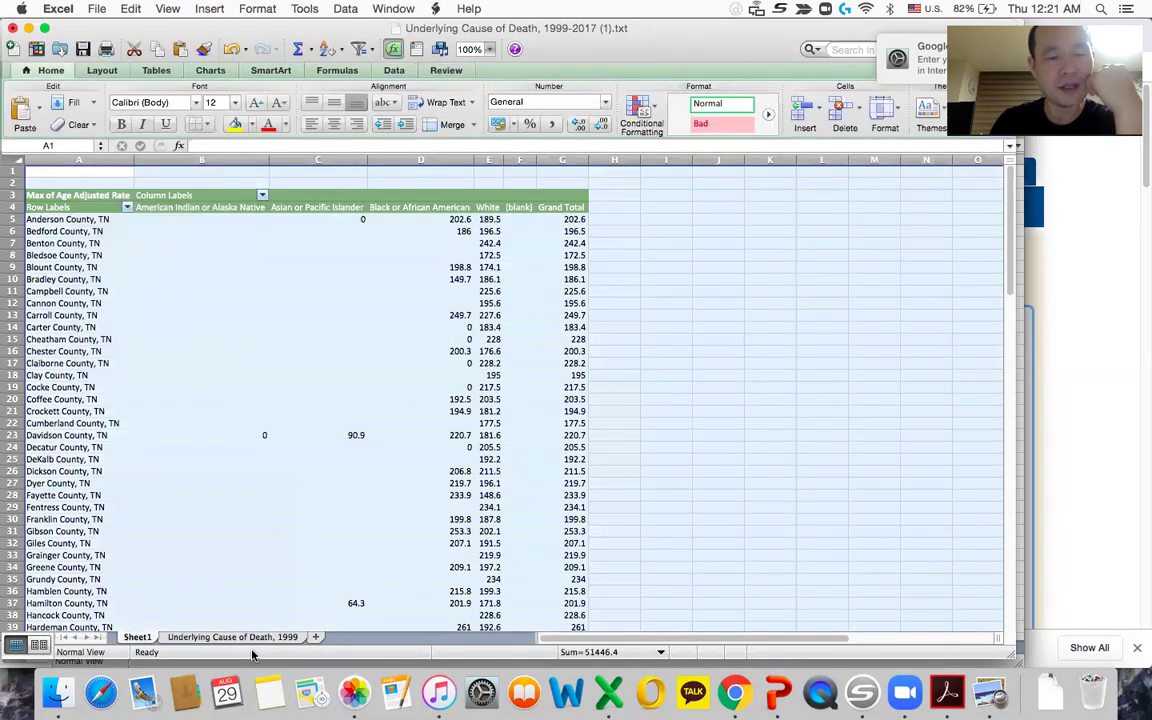
# Add a new blank Sheet2 and paste the copied pivot at cell A1.
pyautogui.click(315, 637)
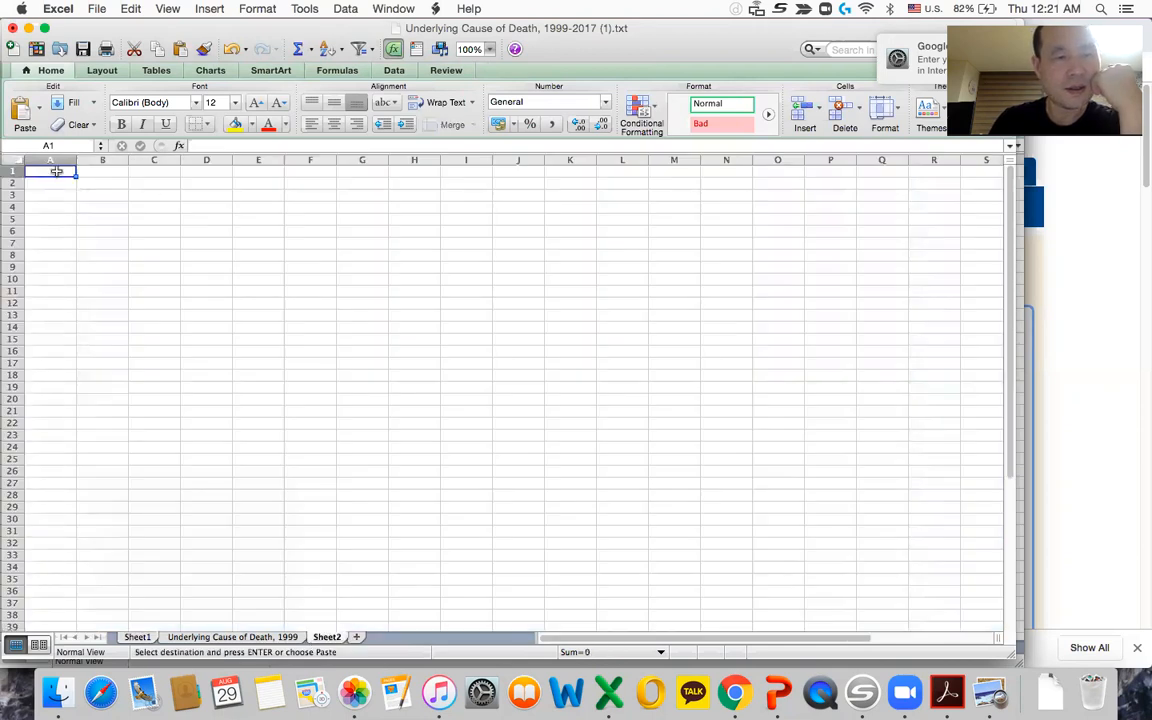
pyautogui.rightClick(57, 172)
pyautogui.click(89, 211)
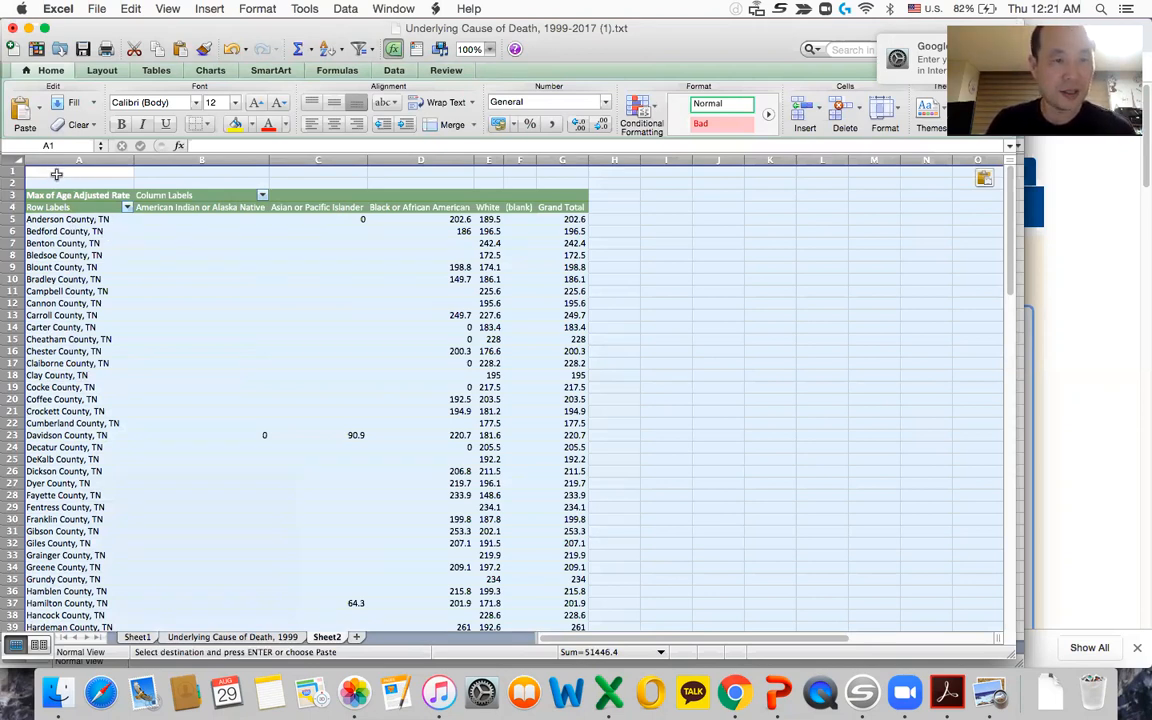
# Undo the paste and re-paste at A1 as Values only via Paste Special.
pyautogui.press('super+z')
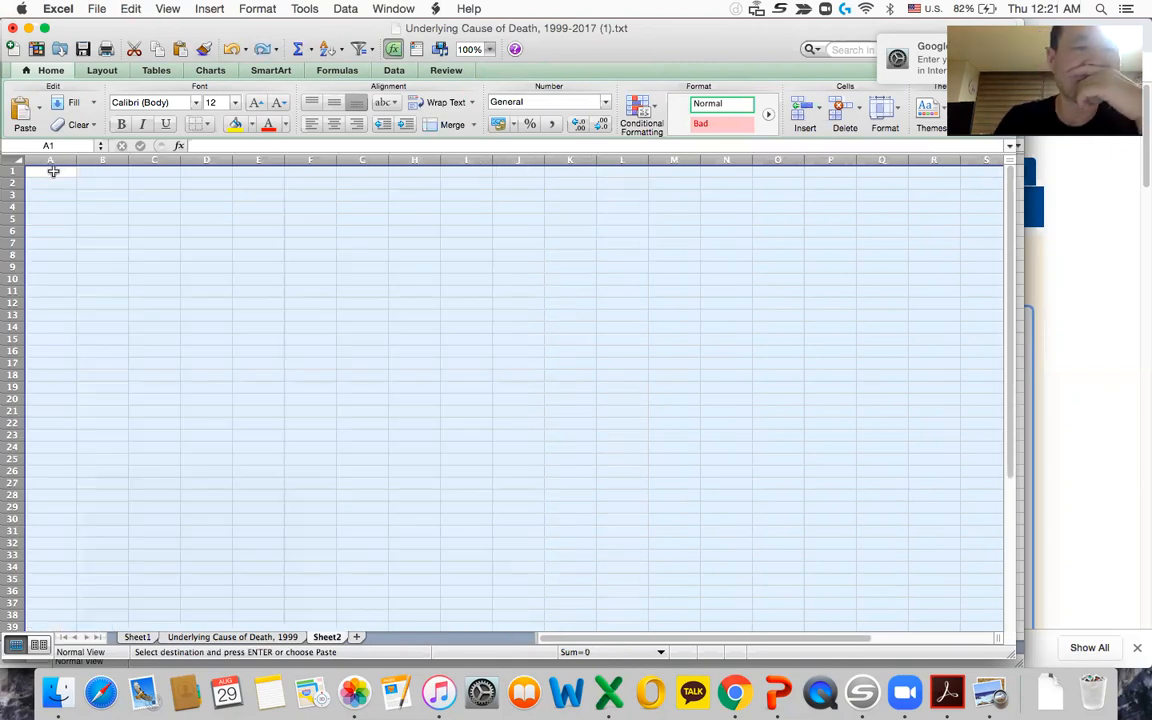
pyautogui.click(53, 172)
pyautogui.rightClick(53, 172)
pyautogui.click(115, 230)
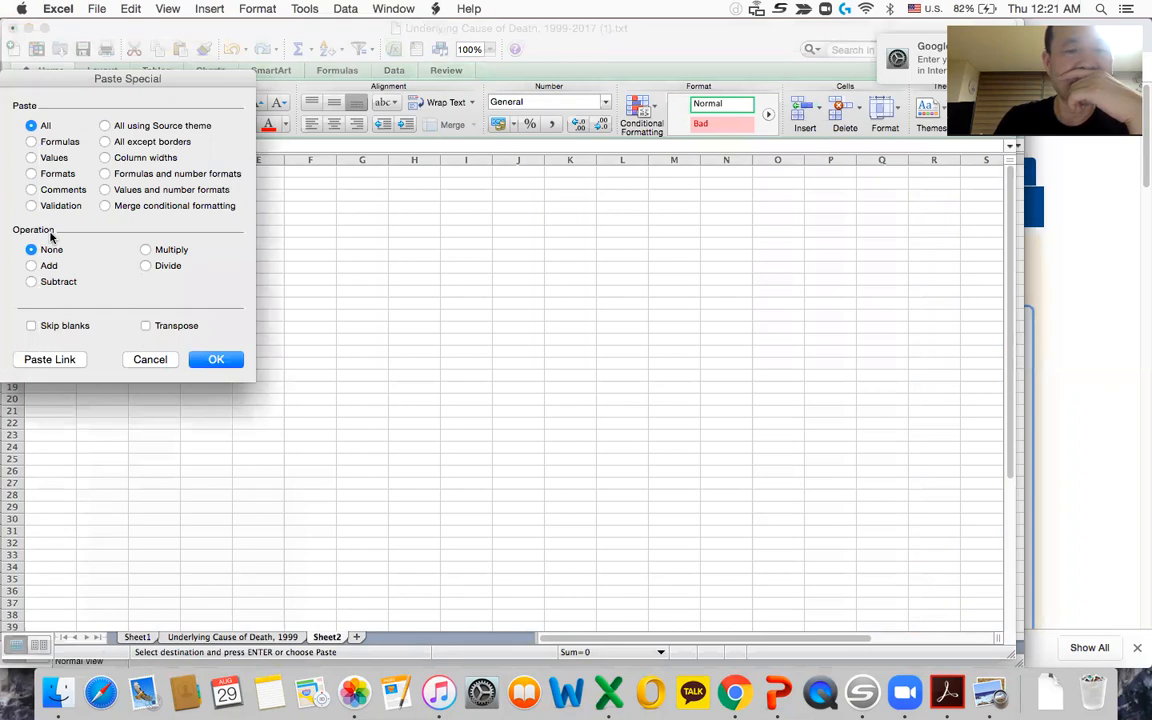
pyautogui.click(31, 157)
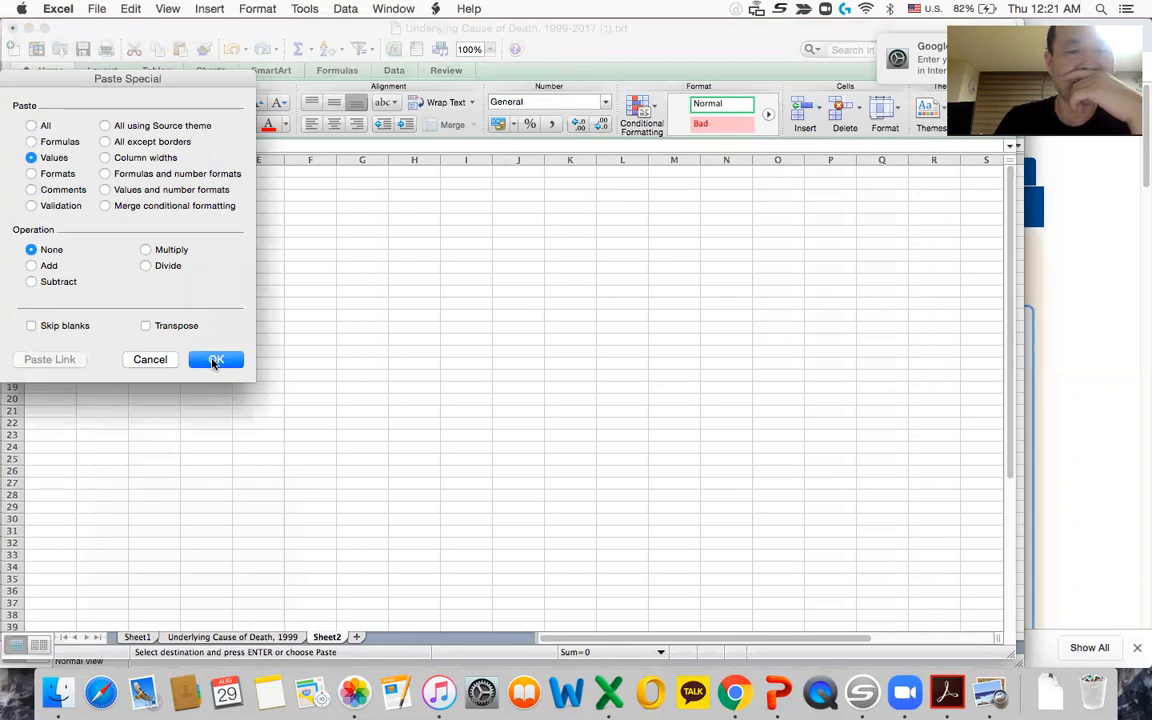
pyautogui.click(216, 360)
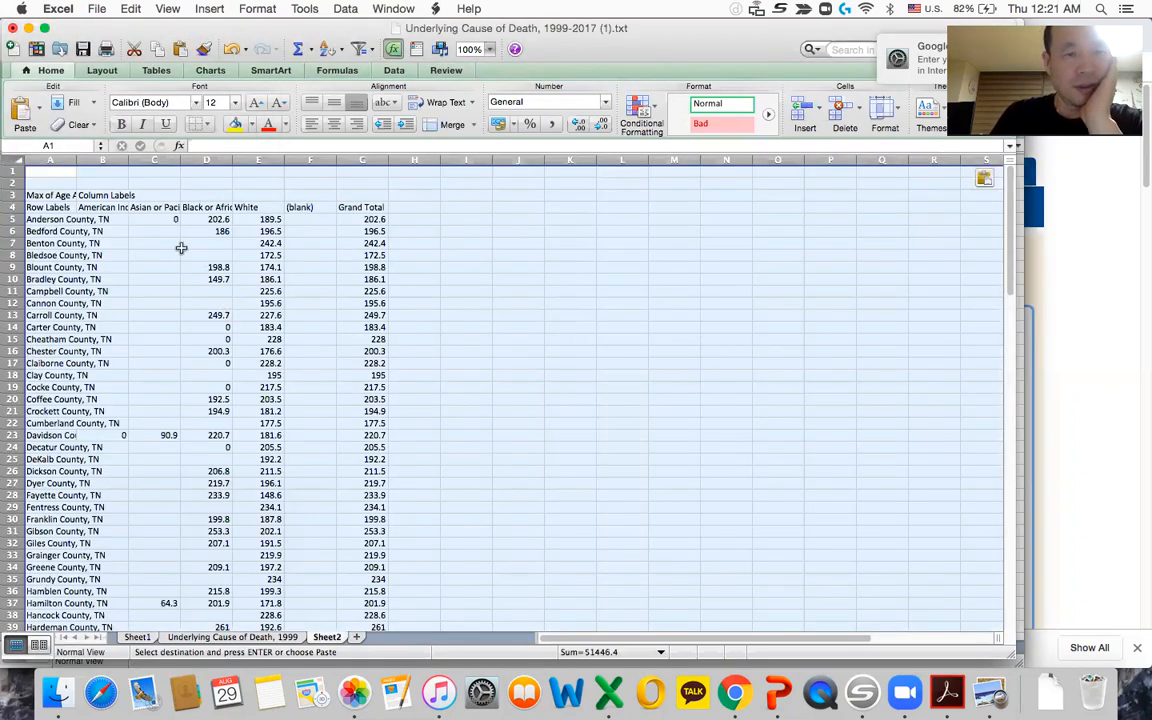
# Delete the top three rows so the headers start in row 1.
pyautogui.click(155, 219)
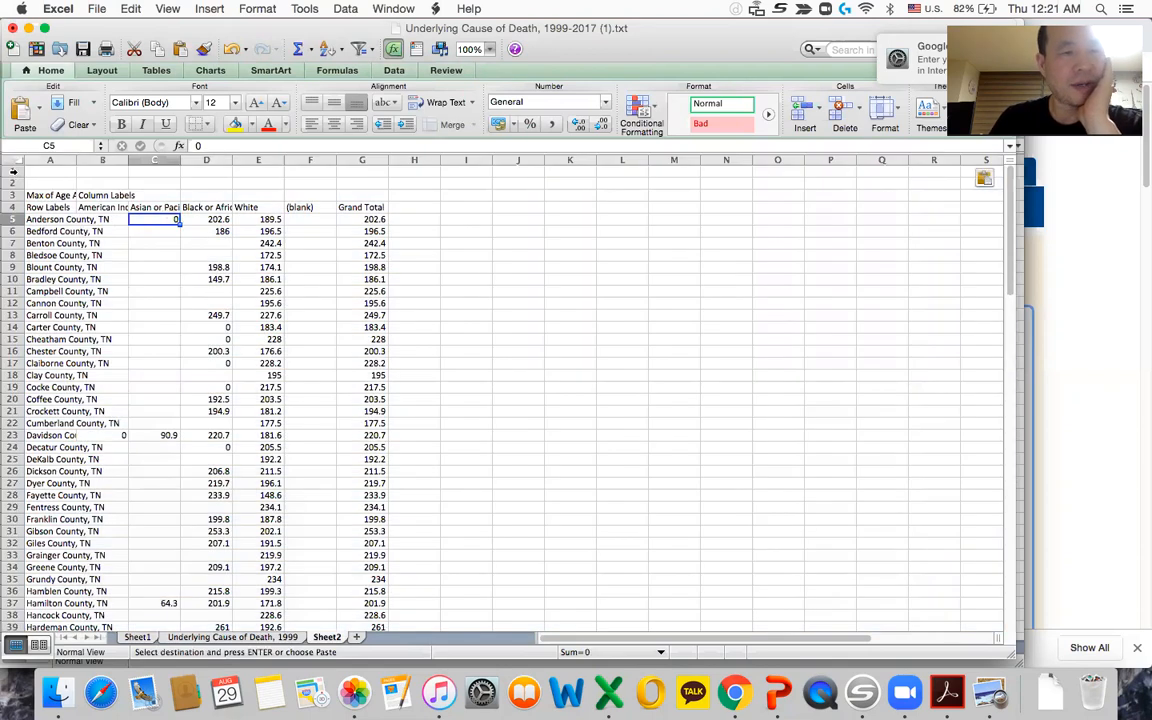
pyautogui.moveTo(13, 170); pyautogui.dragTo(13, 194)
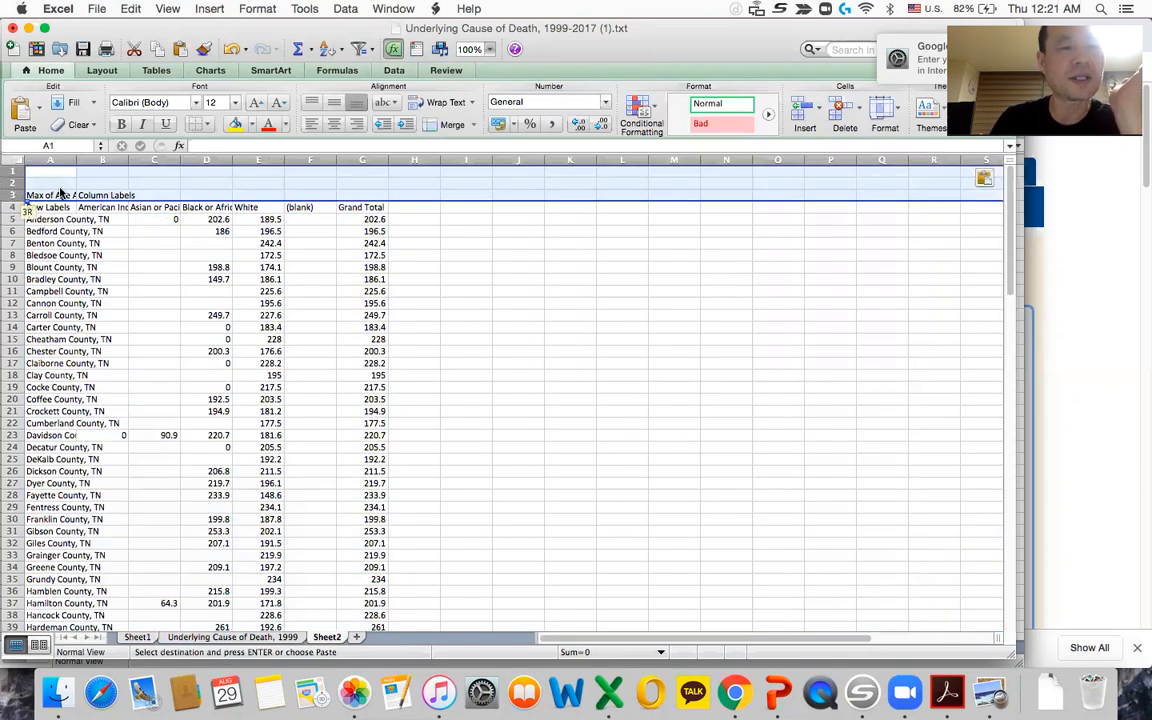
pyautogui.rightClick(55, 185)
pyautogui.click(96, 280)
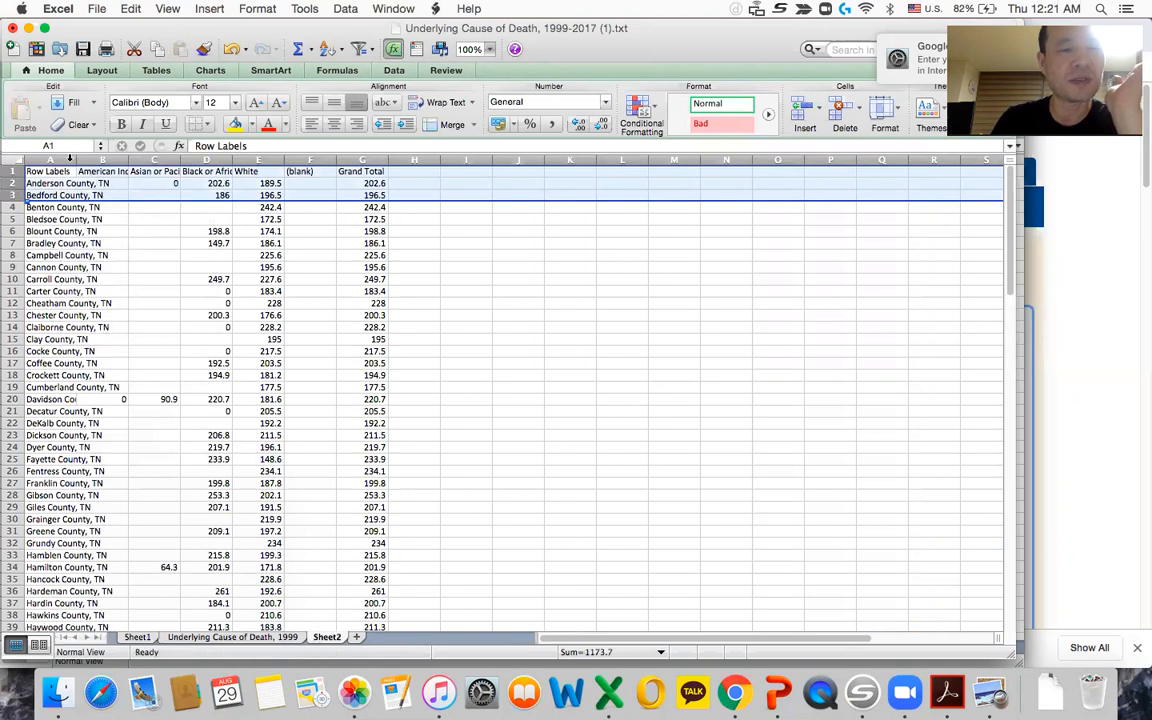
# Widen column A to fit county names and check the race column headers.
pyautogui.click(155, 195)
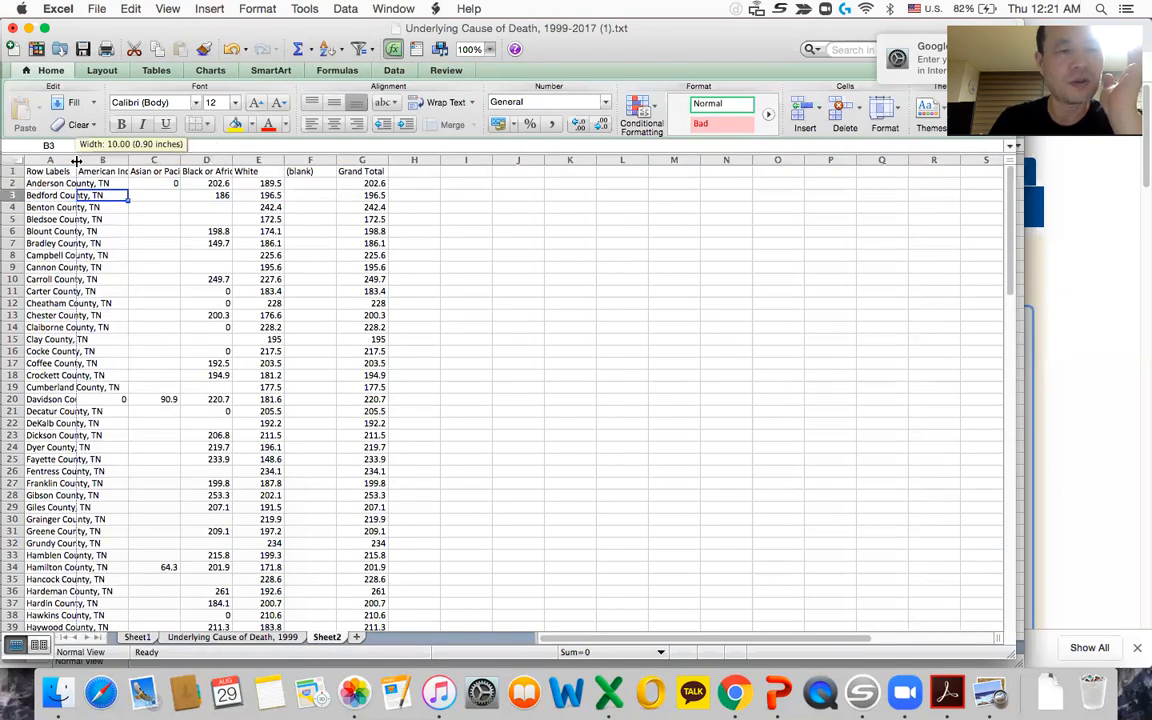
pyautogui.moveTo(75, 160); pyautogui.dragTo(213, 160)
pyautogui.click(112, 242)
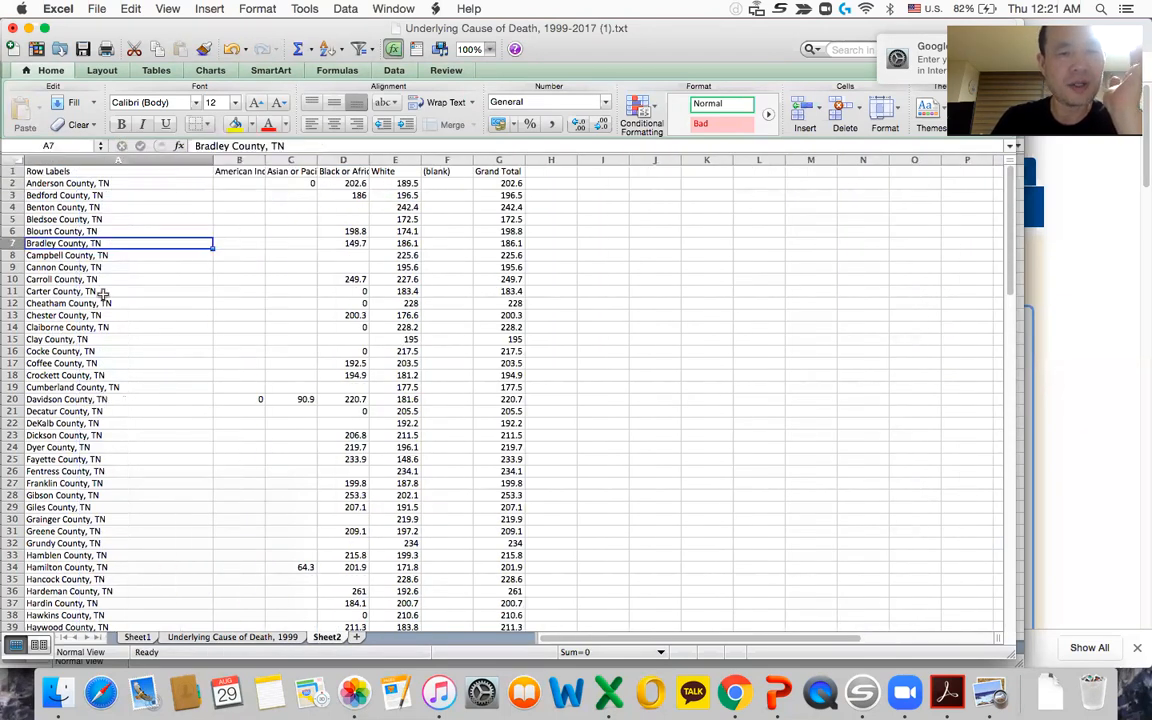
pyautogui.click(240, 171)
pyautogui.click(293, 171)
pyautogui.click(343, 171)
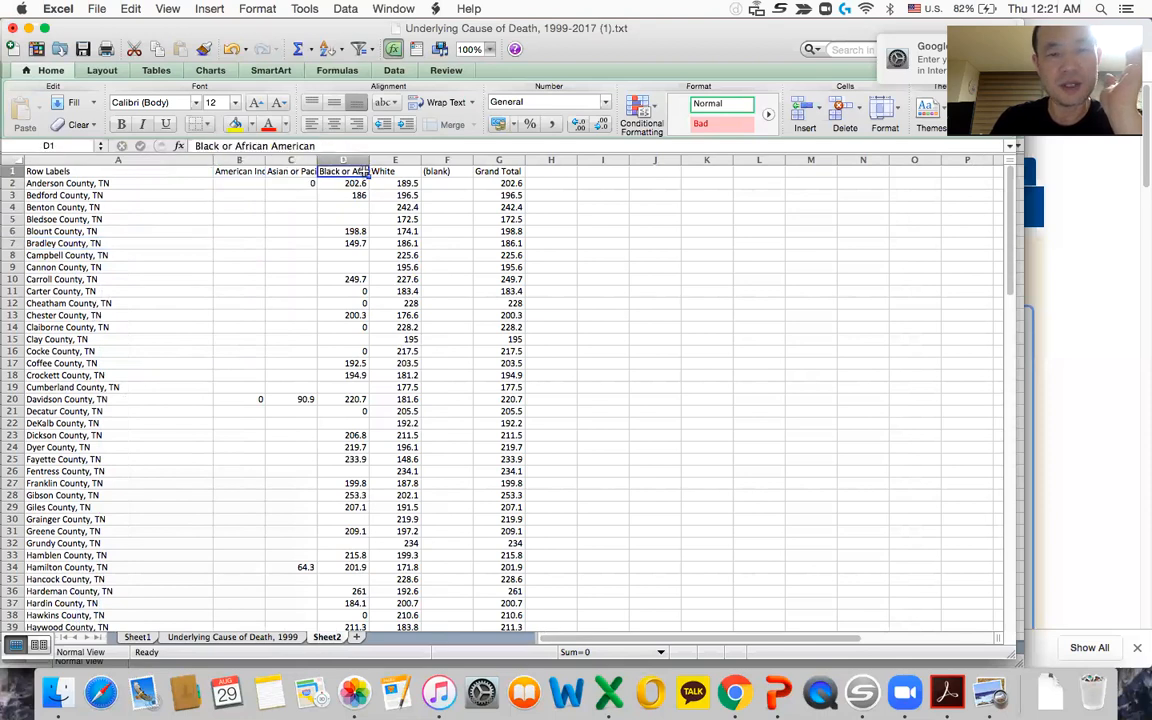
pyautogui.click(390, 171)
# Delete the (blank) and Grand Total columns F and G.
pyautogui.moveTo(447, 160); pyautogui.dragTo(499, 160)
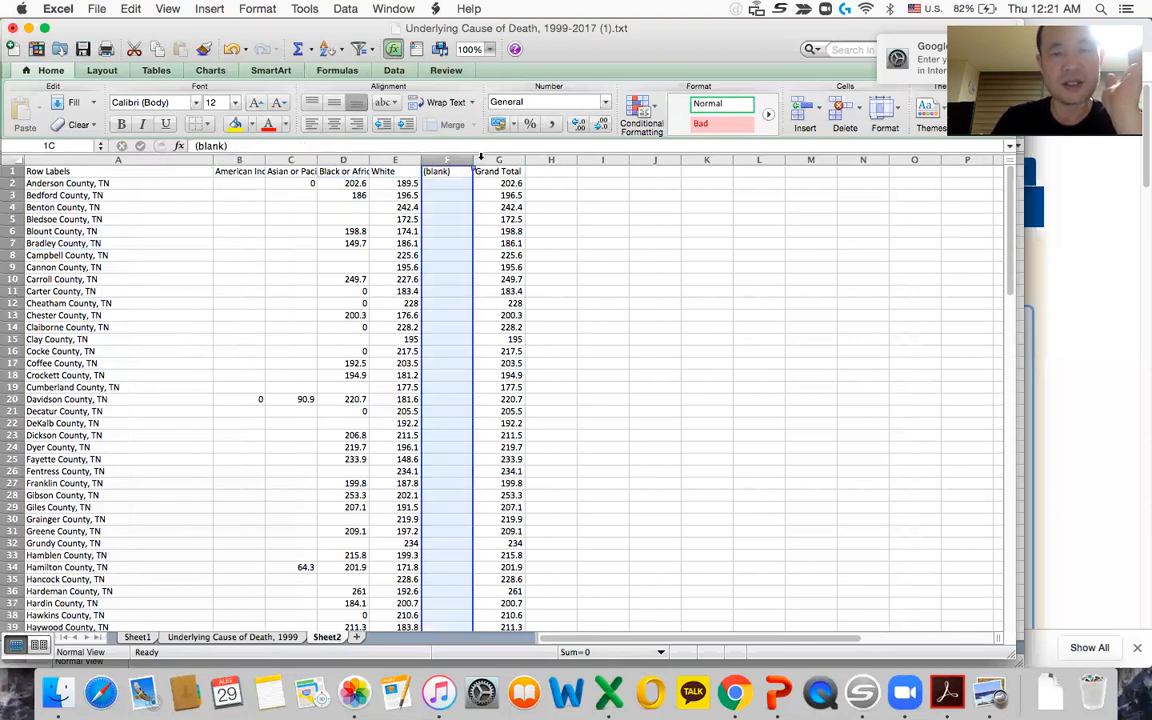
pyautogui.rightClick(505, 196)
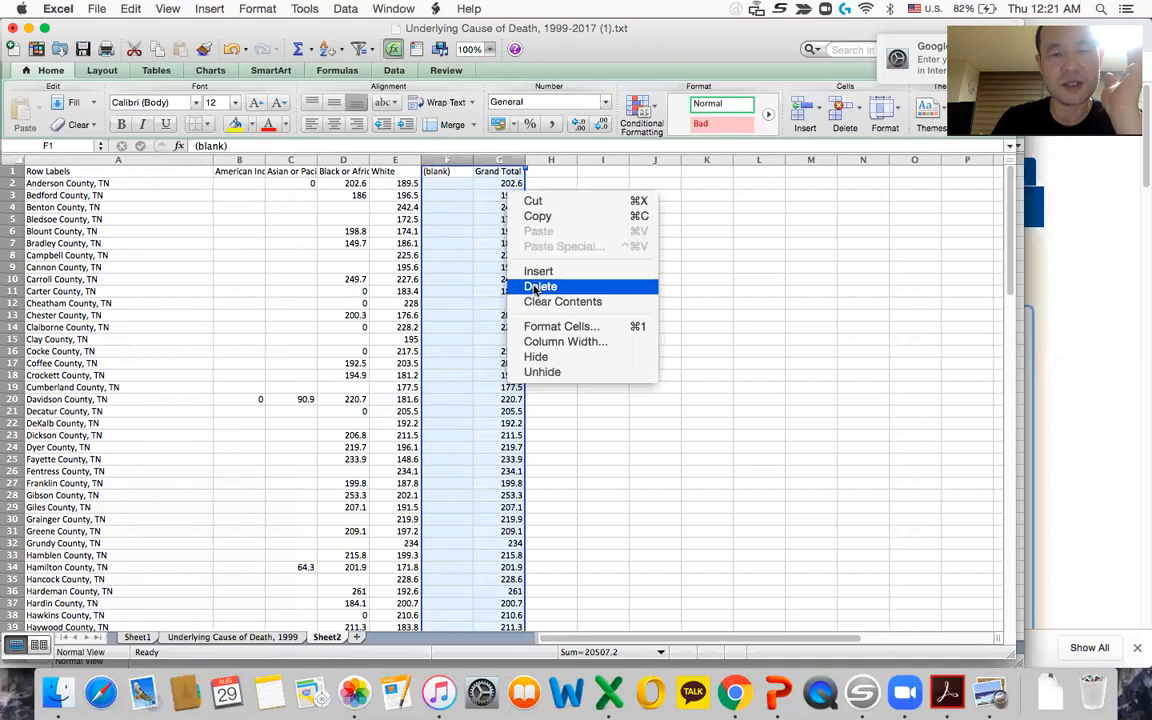
pyautogui.click(540, 262)
pyautogui.scroll(-8, 260, 250)
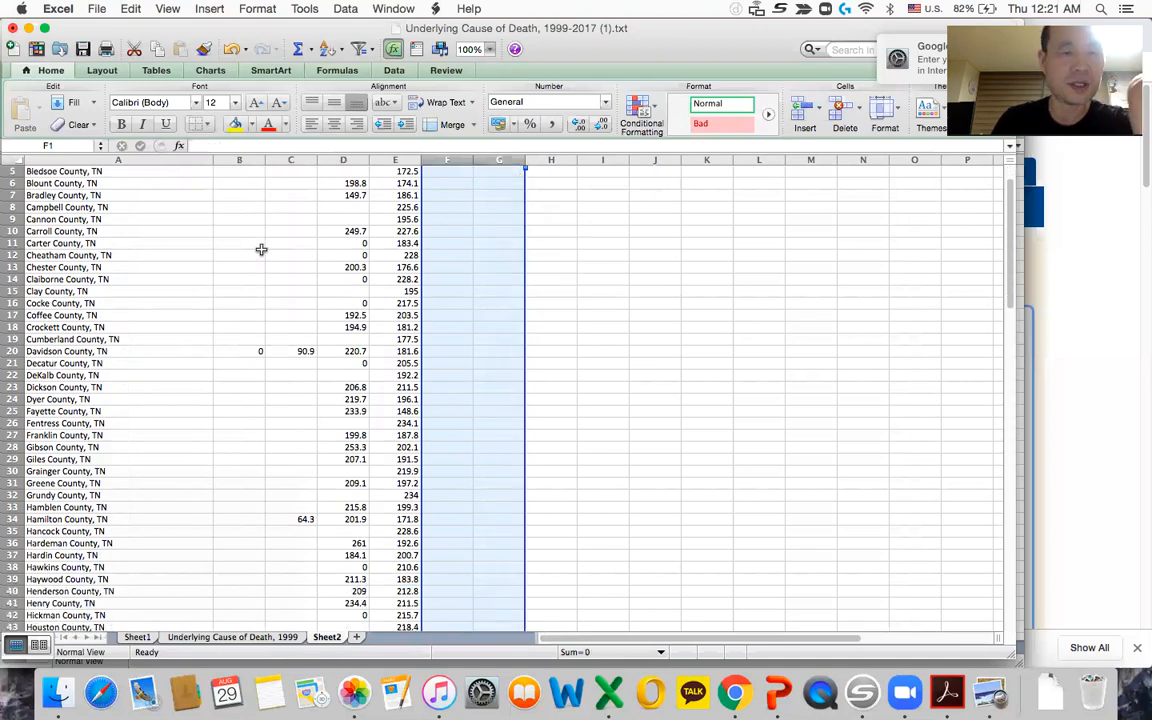
pyautogui.scroll(-8, 260, 250)
pyautogui.scroll(-7, 260, 250)
pyautogui.scroll(-12, 260, 250)
pyautogui.scroll(-12, 260, 250)
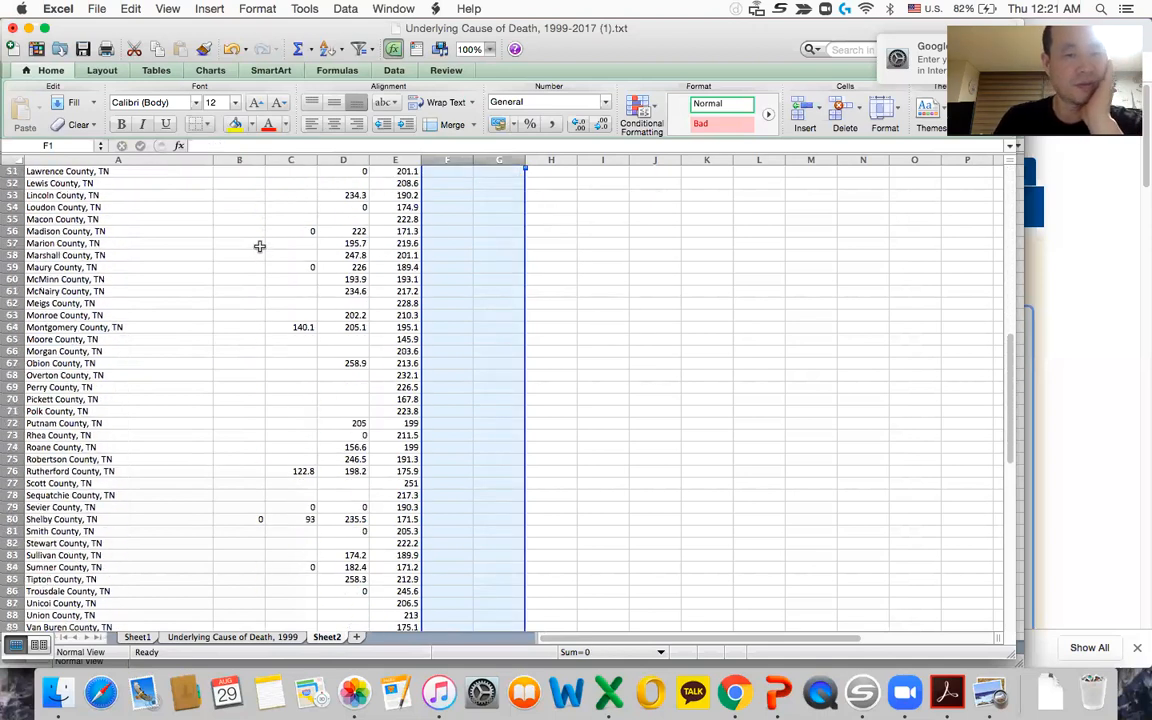
pyautogui.scroll(-12, 260, 250)
pyautogui.scroll(-12, 258, 244)
pyautogui.scroll(8, 258, 244)
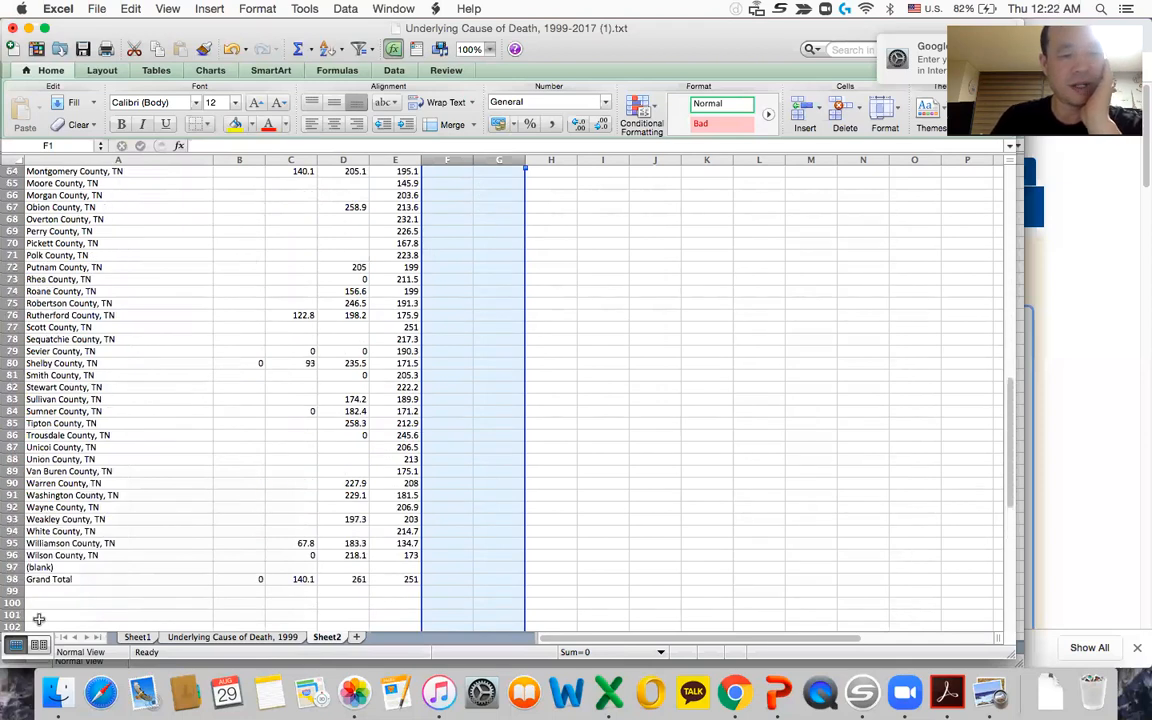
# Delete the (blank) and Grand Total rows below the county list.
pyautogui.click(12, 568)
pyautogui.moveTo(12, 568); pyautogui.dragTo(14, 590)
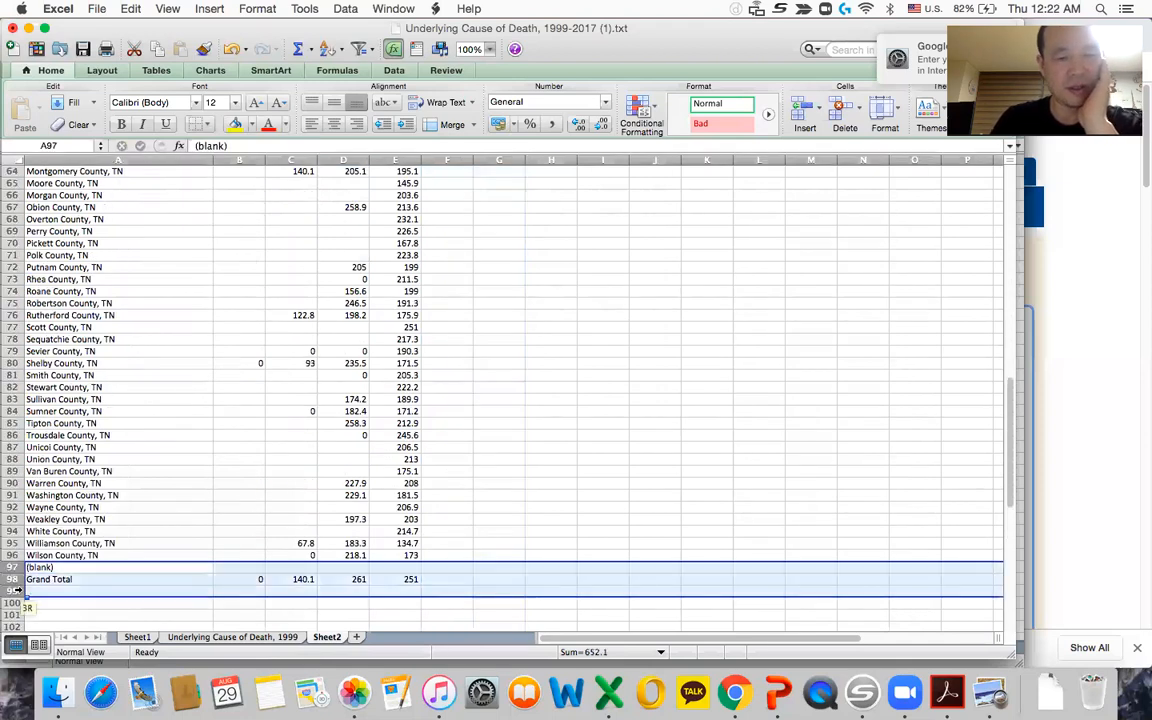
pyautogui.rightClick(80, 579)
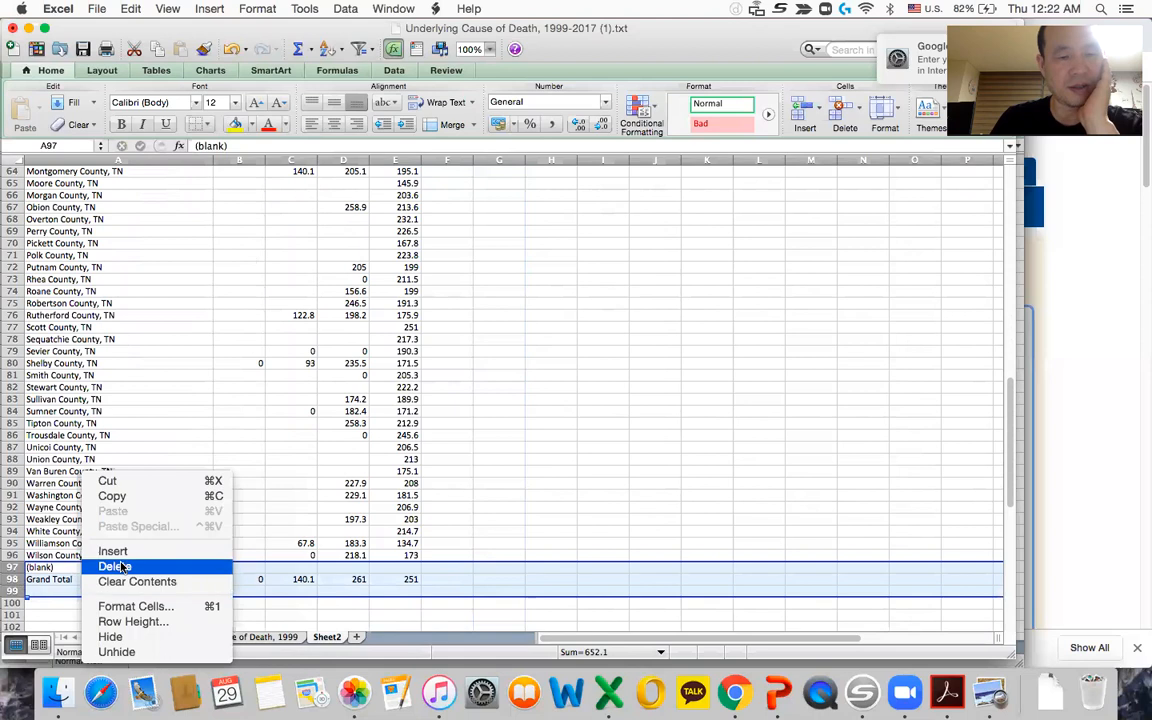
pyautogui.click(118, 563)
pyautogui.scroll(5, 130, 520)
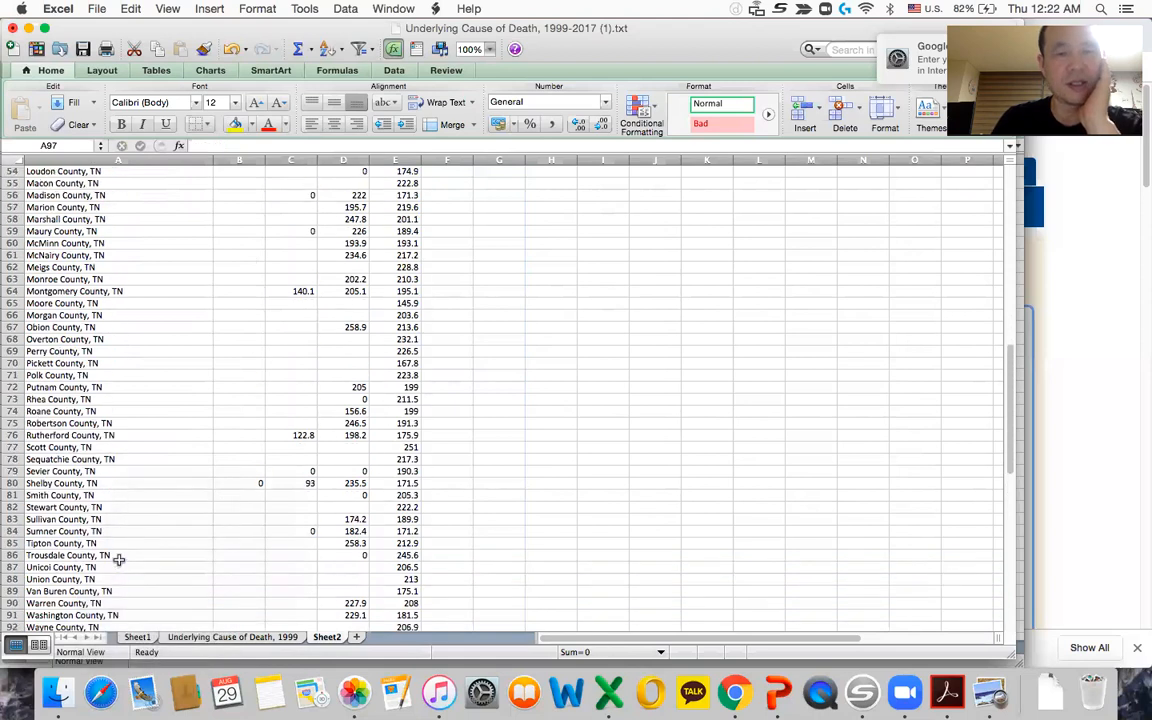
pyautogui.scroll(5, 150, 510)
pyautogui.scroll(5, 163, 507)
pyautogui.scroll(3, 163, 507)
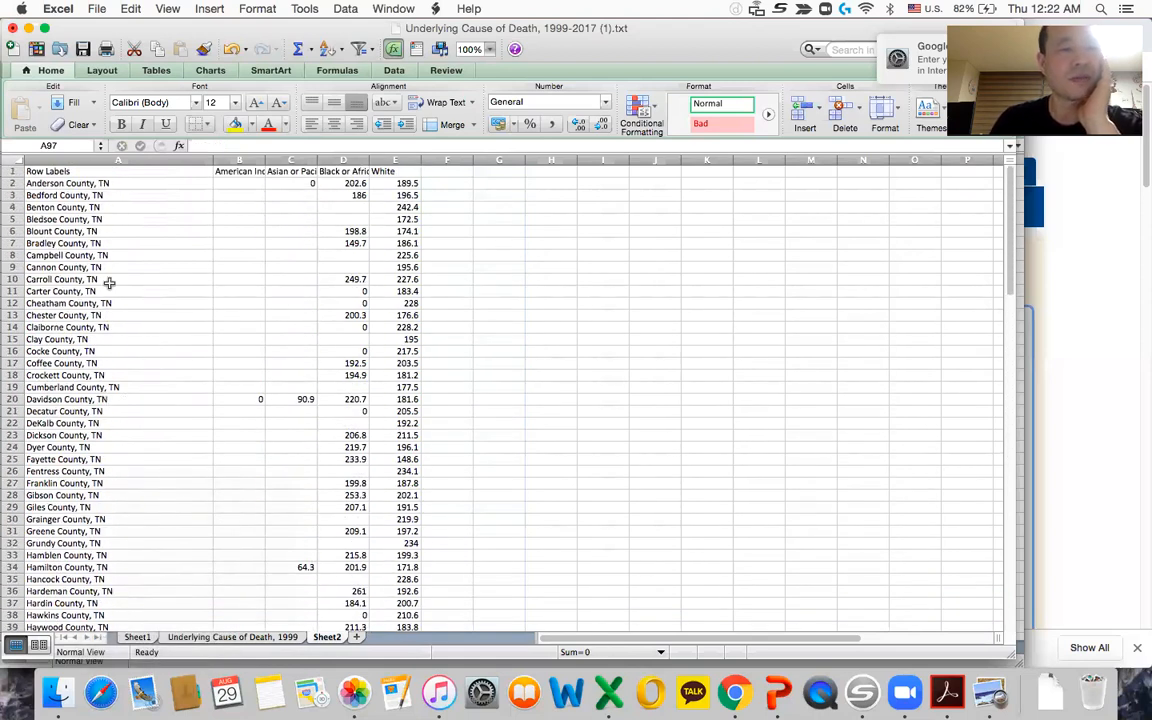
# Make the header row taller above the county rows.
pyautogui.click(30, 183)
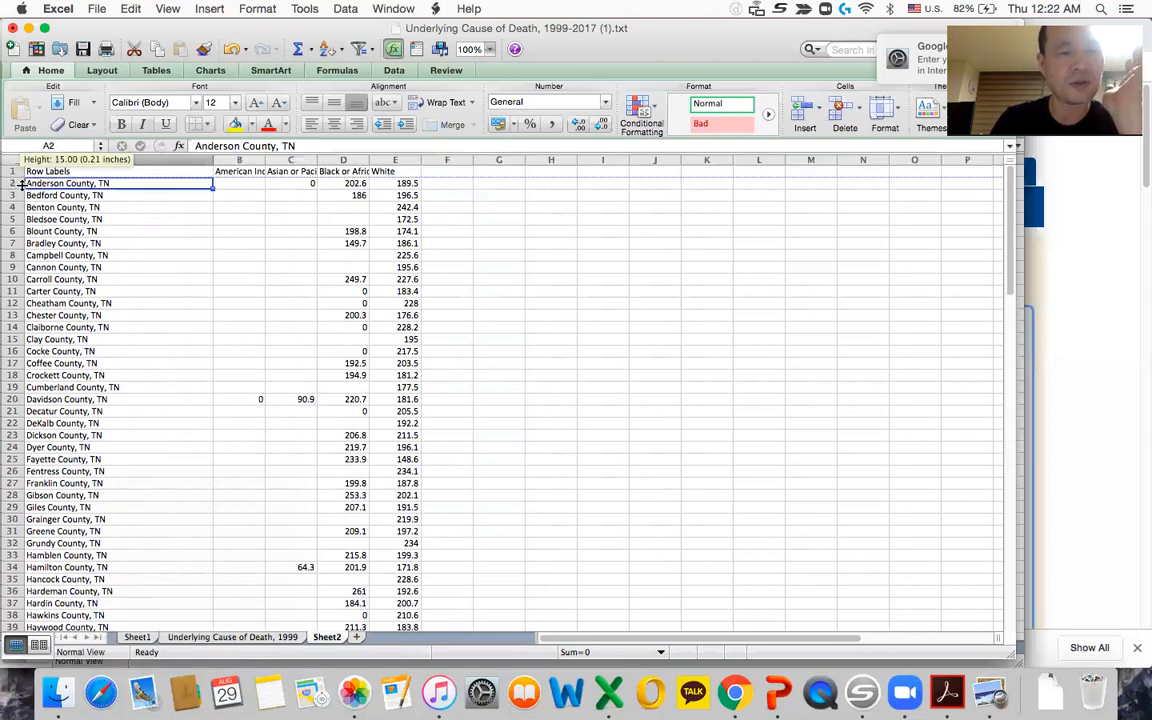
pyautogui.moveTo(12, 177)
pyautogui.mouseDown()
pyautogui.moveTo(358, 610)
pyautogui.moveTo(420, 640)
pyautogui.moveTo(415, 423)
pyautogui.mouseUp()
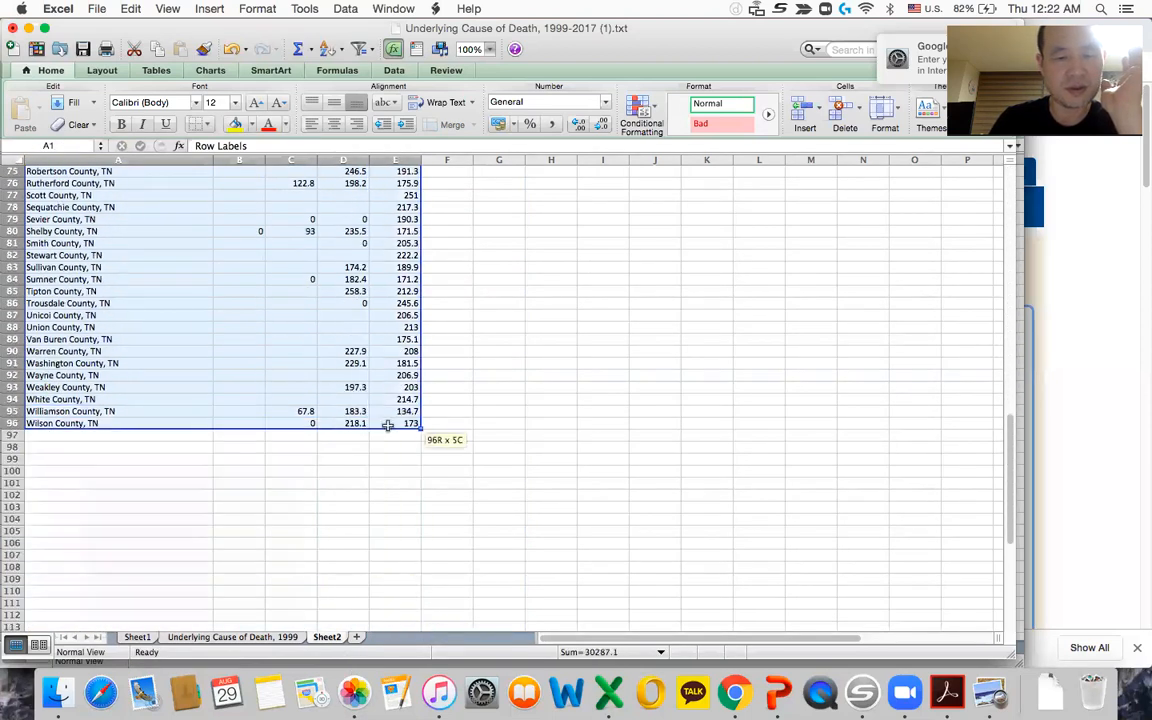
# Apply All Borders to the A1:E96 county table.
pyautogui.click(210, 124)
pyautogui.click(240, 160)
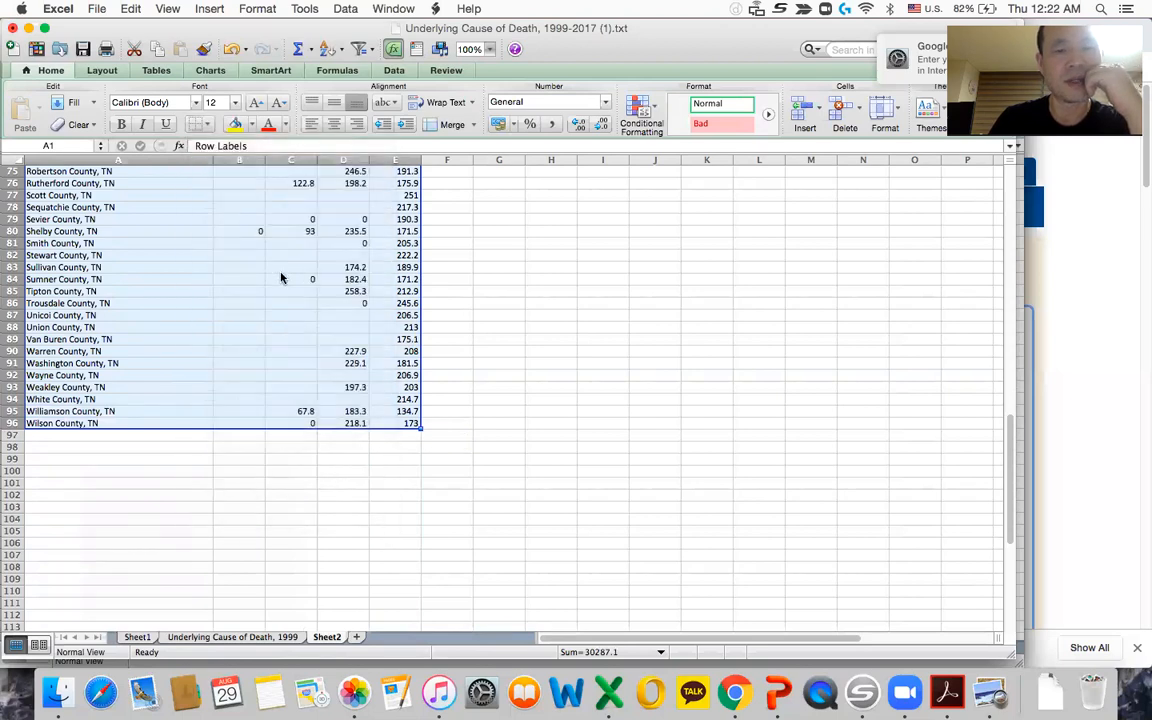
pyautogui.scroll(20, 281, 278)
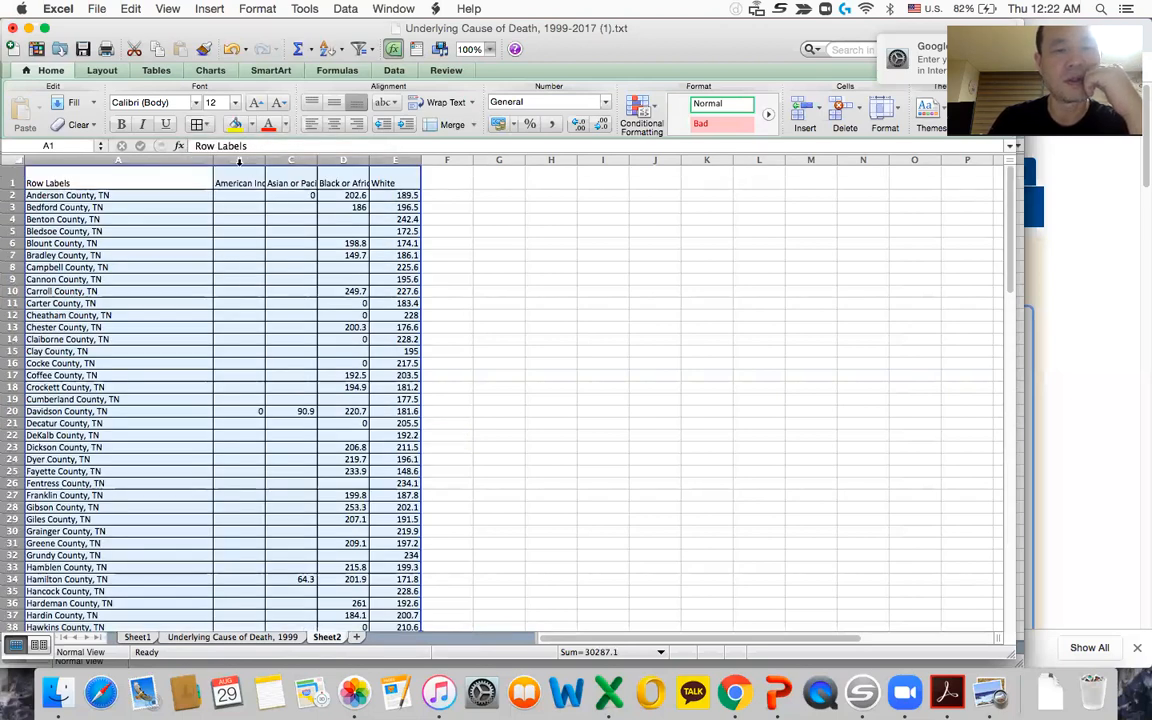
# Widen race columns B through E so the headers show more text.
pyautogui.moveTo(239, 161); pyautogui.dragTo(296, 162)
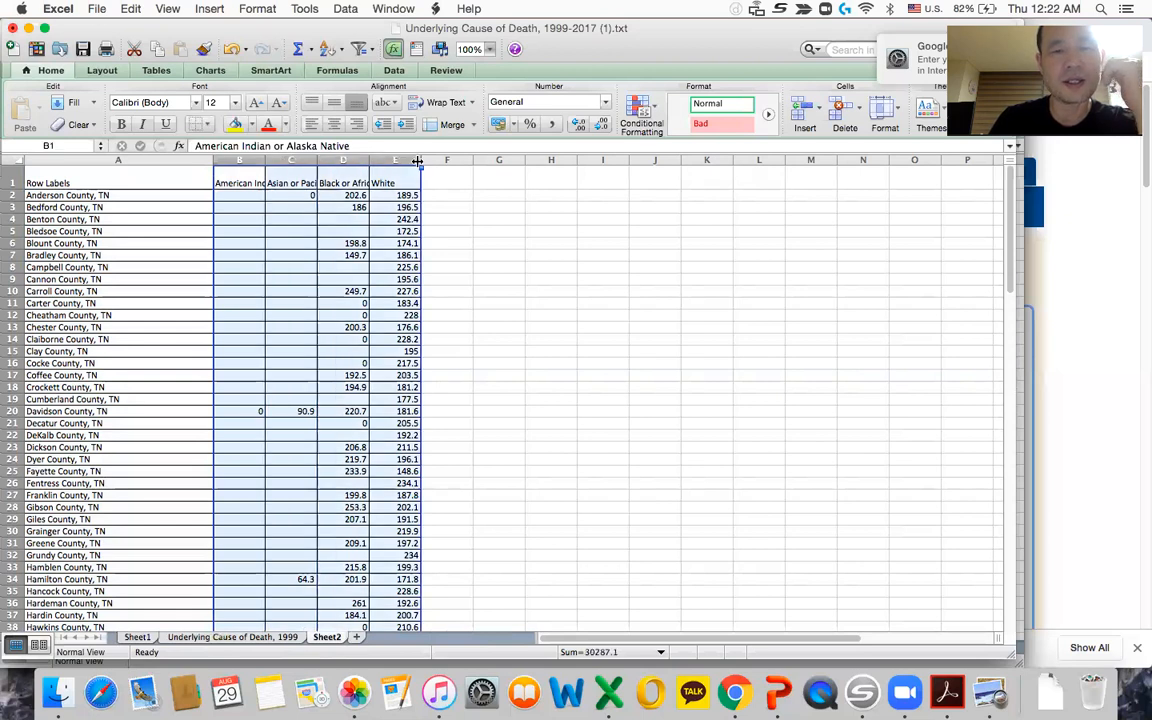
pyautogui.moveTo(421, 160); pyautogui.dragTo(431, 170)
pyautogui.click(430, 231)
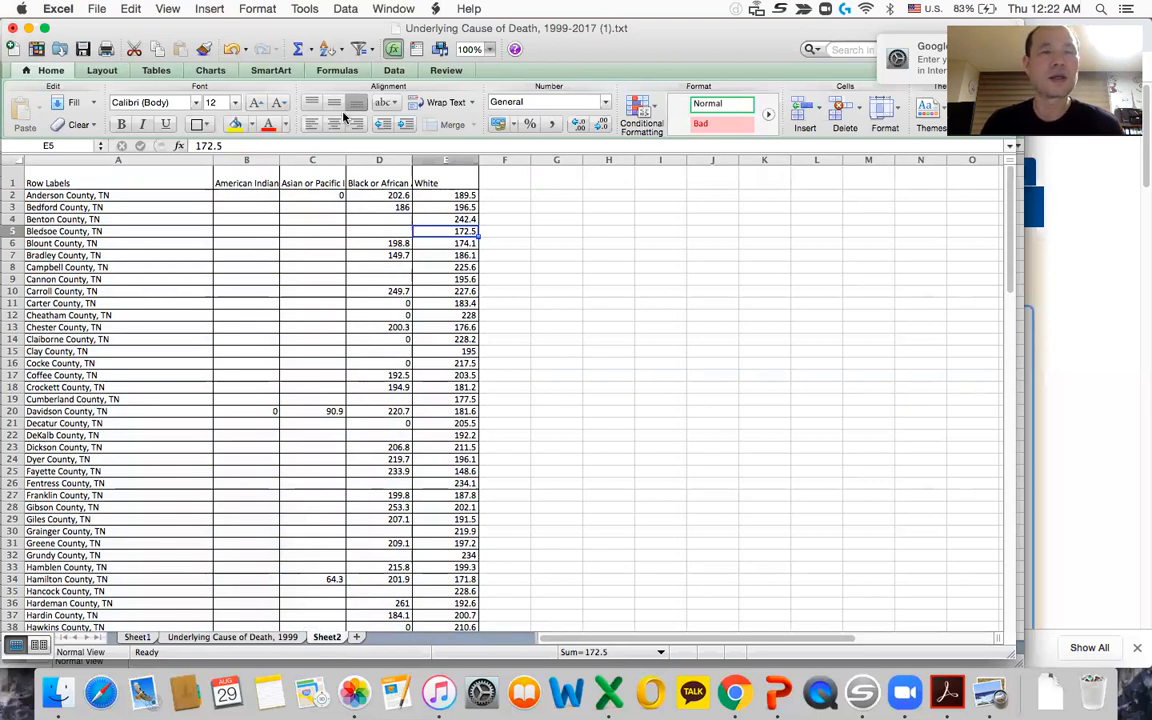
# Save the workbook as cancerdeath in Excel Workbook (.xlsx) format.
pyautogui.click(96, 9)
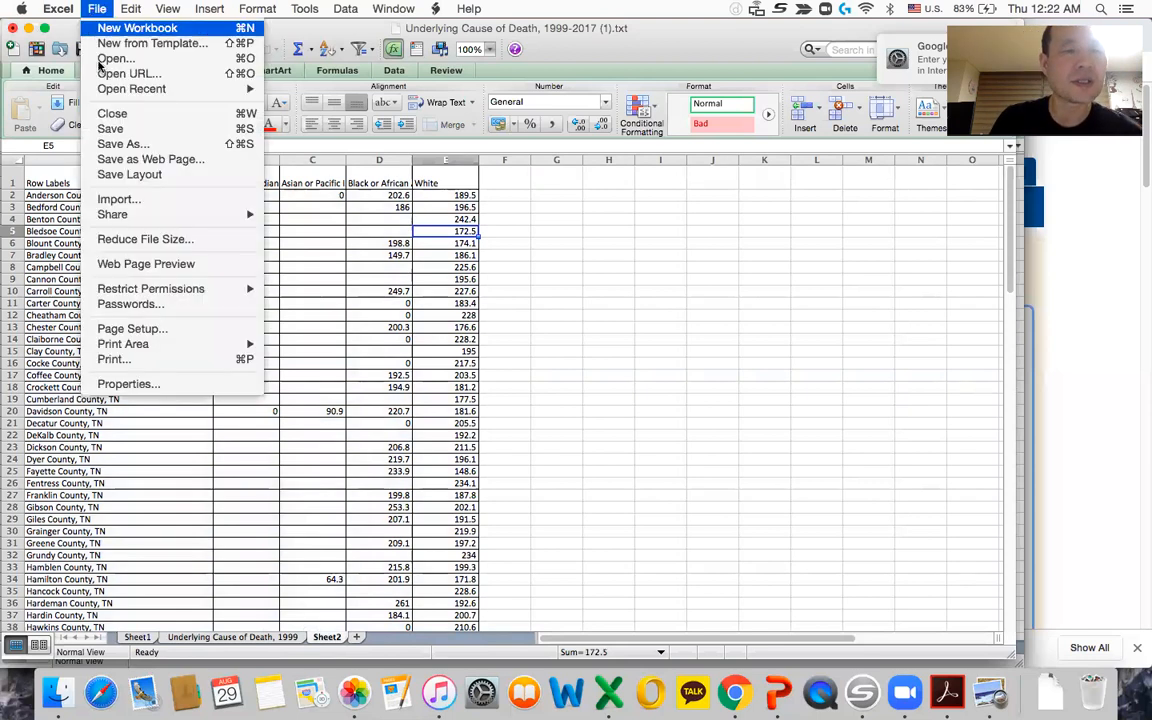
pyautogui.click(118, 146)
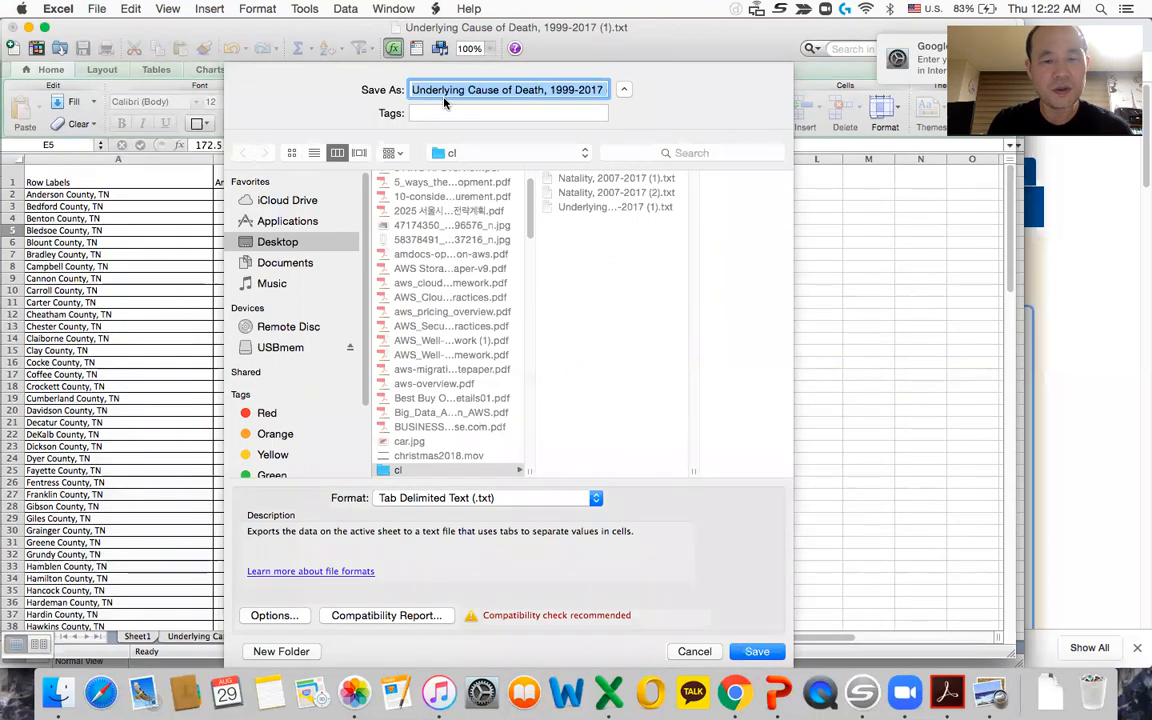
pyautogui.write('nes.txt')
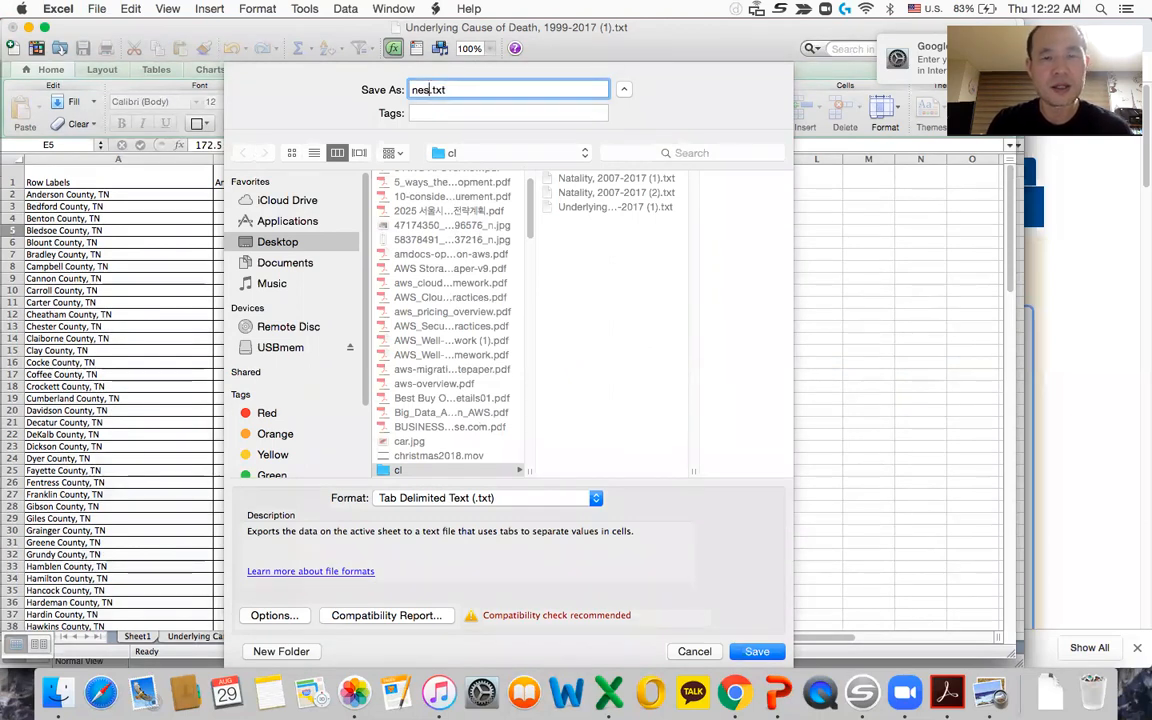
pyautogui.press('BackSpace')
pyautogui.press('BackSpace')
pyautogui.press('BackSpace')
pyautogui.write('canc')
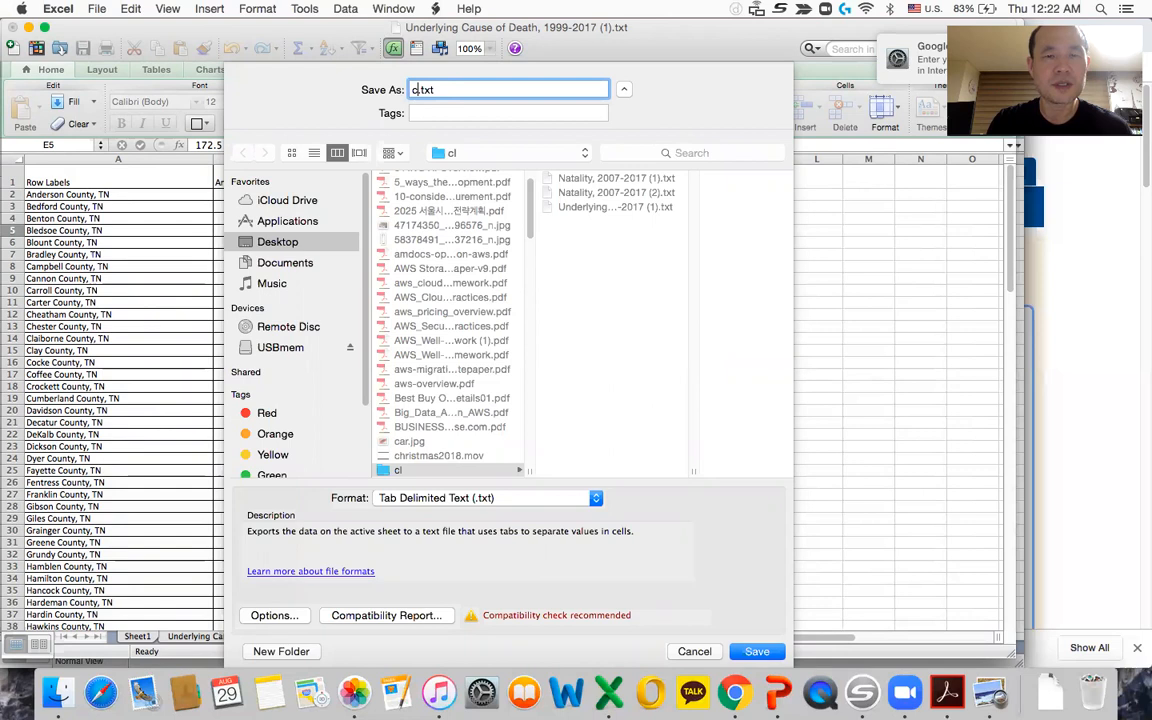
pyautogui.write('er')
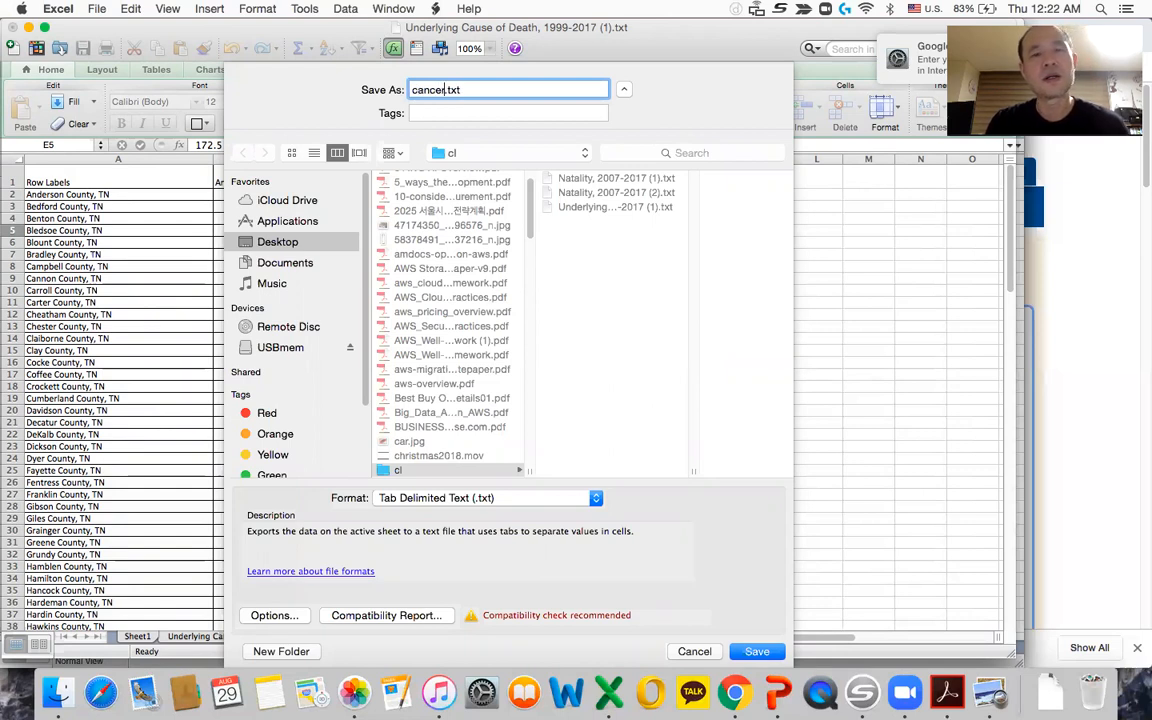
pyautogui.write('death')
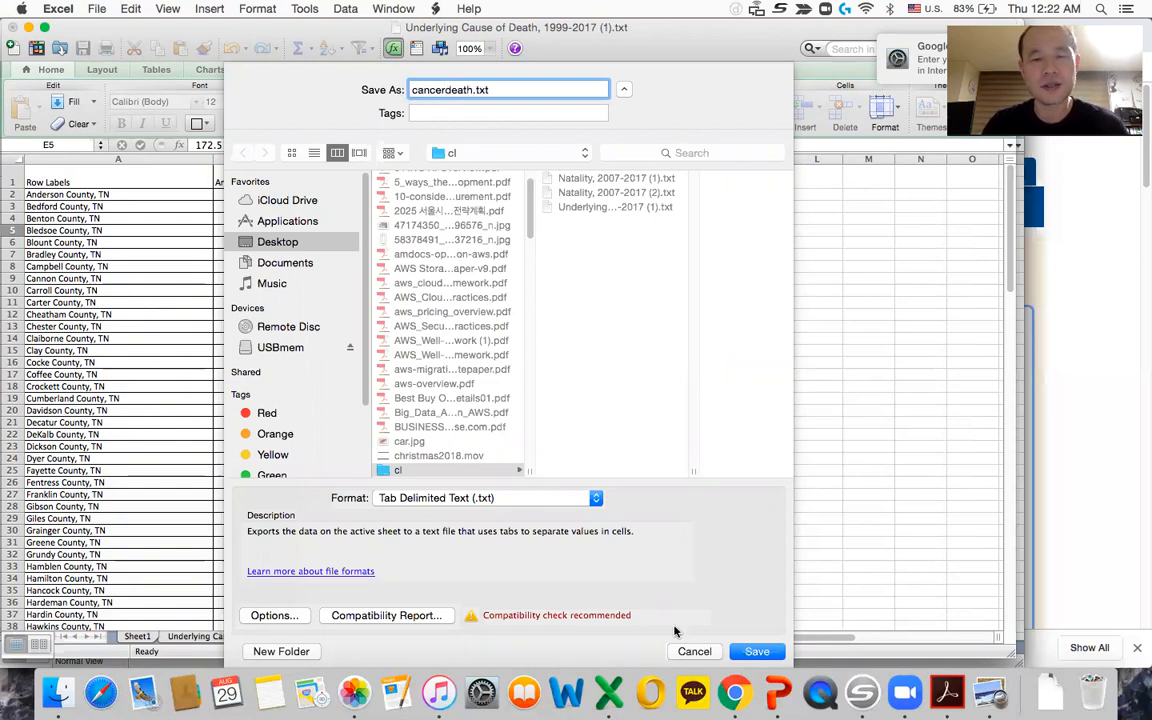
pyautogui.click(596, 499)
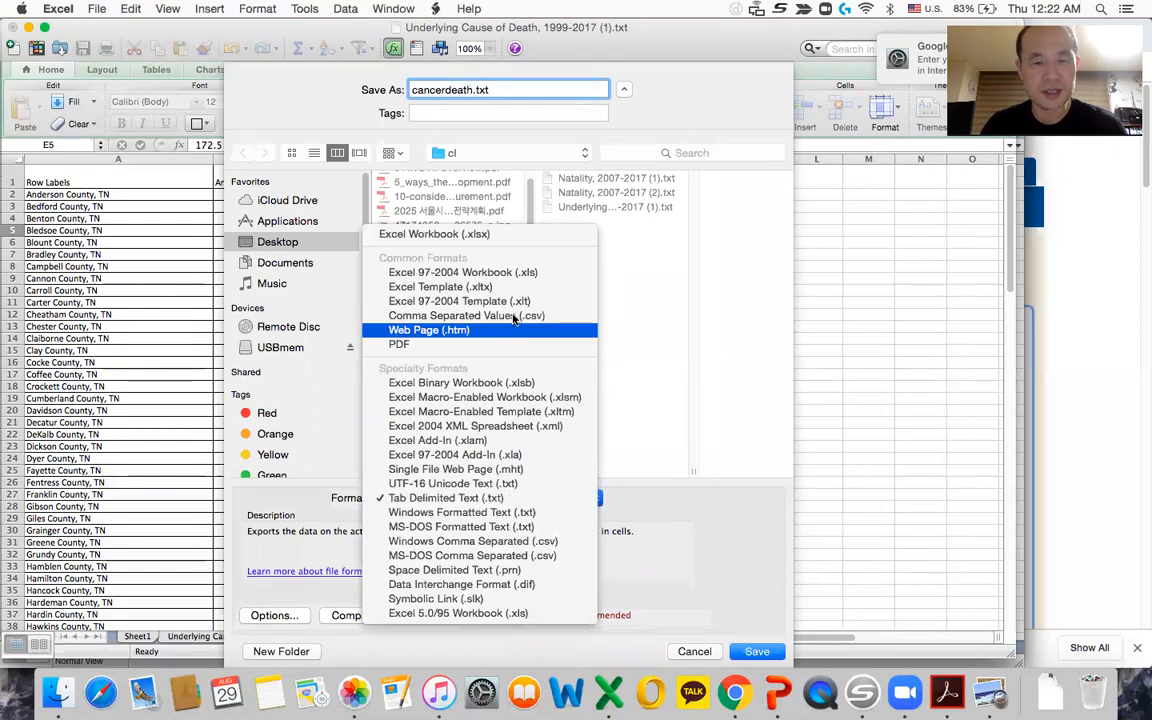
pyautogui.click(500, 234)
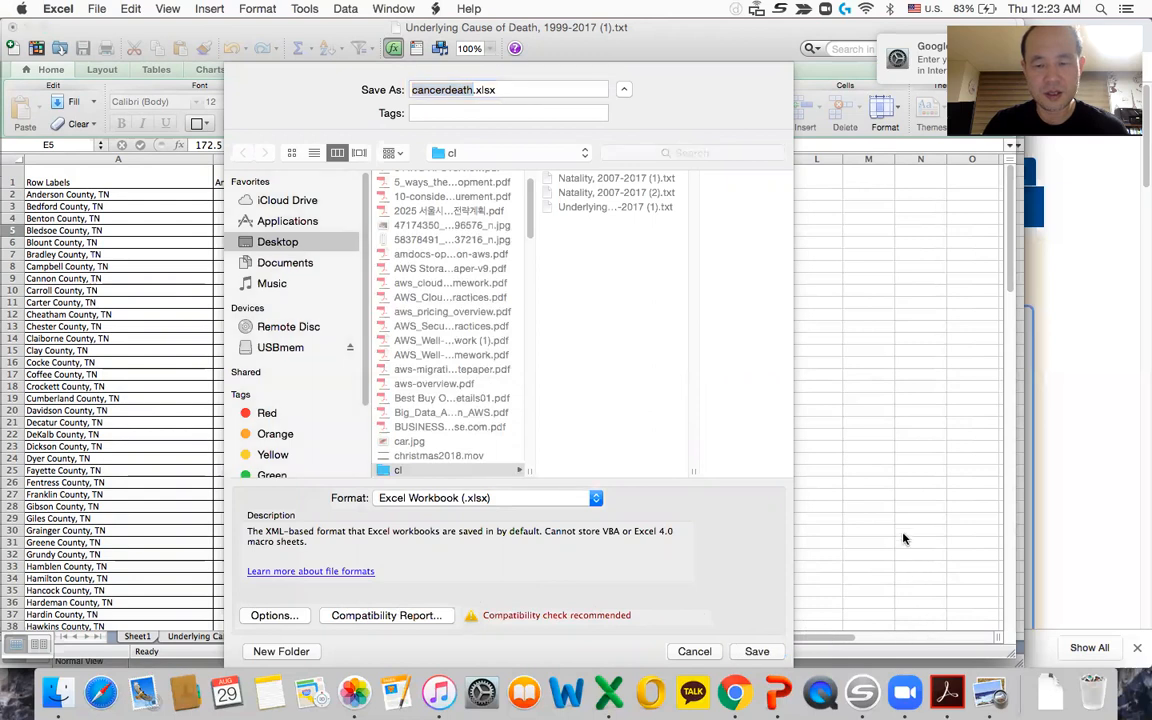
pyautogui.click(757, 652)
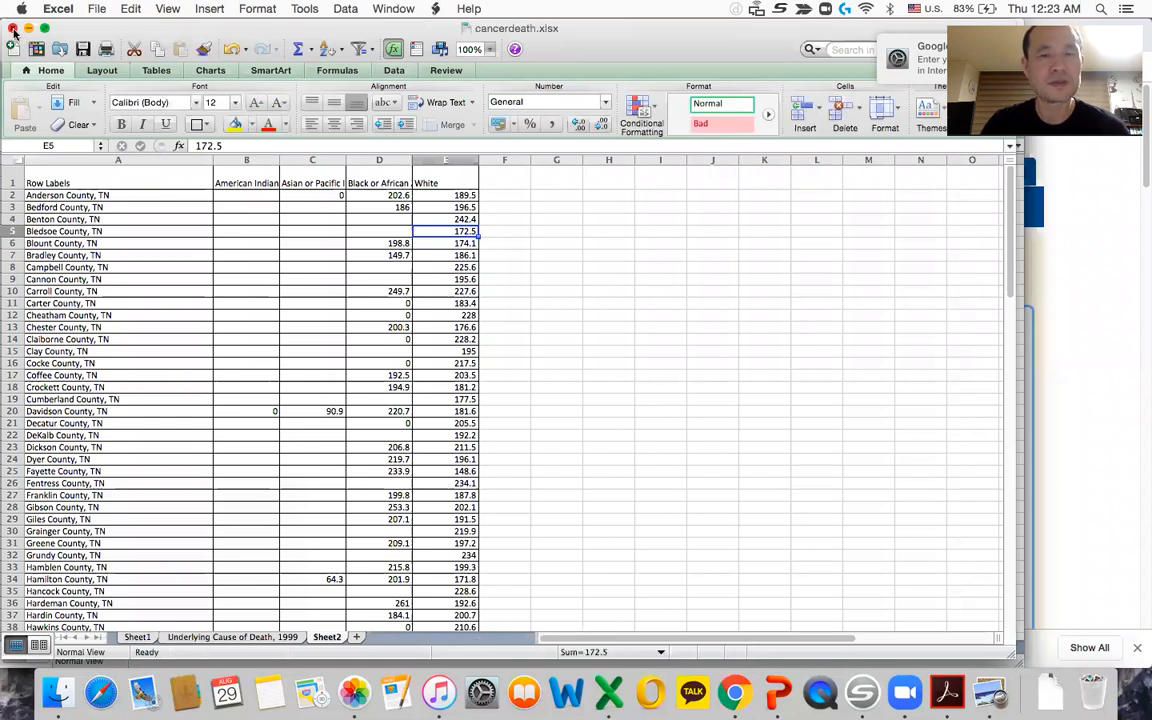
# Close the cancerdeath.xlsx workbook, leaving a blank workbook open.
pyautogui.press('super+w')
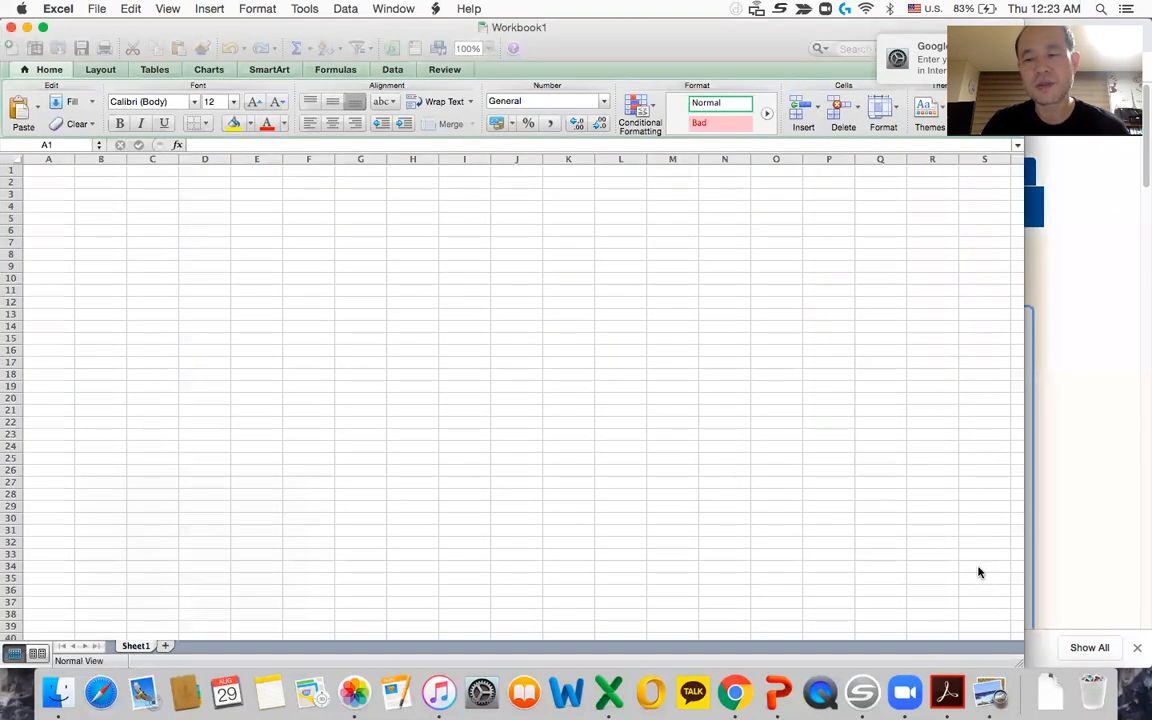